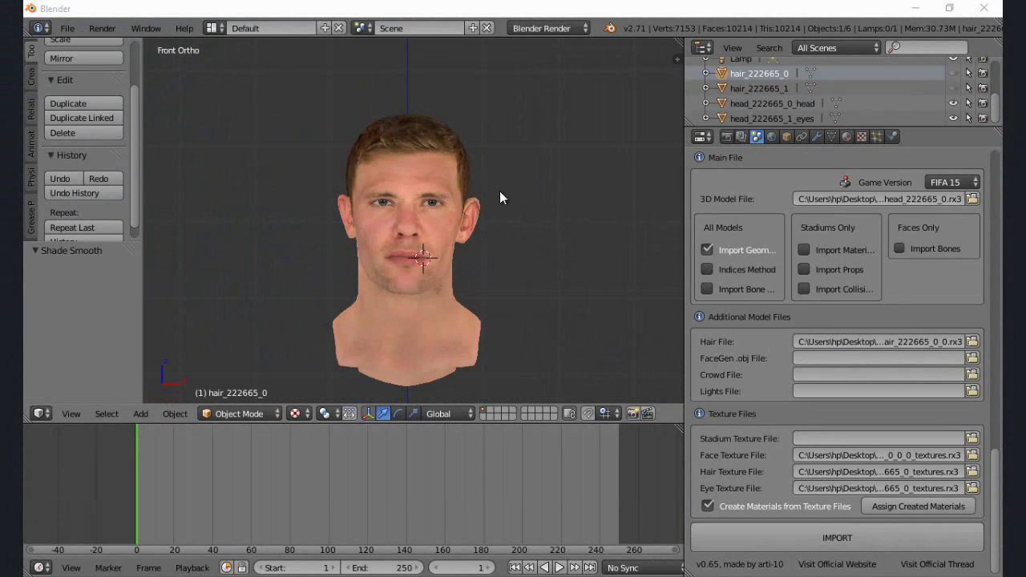
Step: Return the view to Front and select the head_222665_0_head mesh with its view properties shown
middle_drag(405, 269, 554, 296)
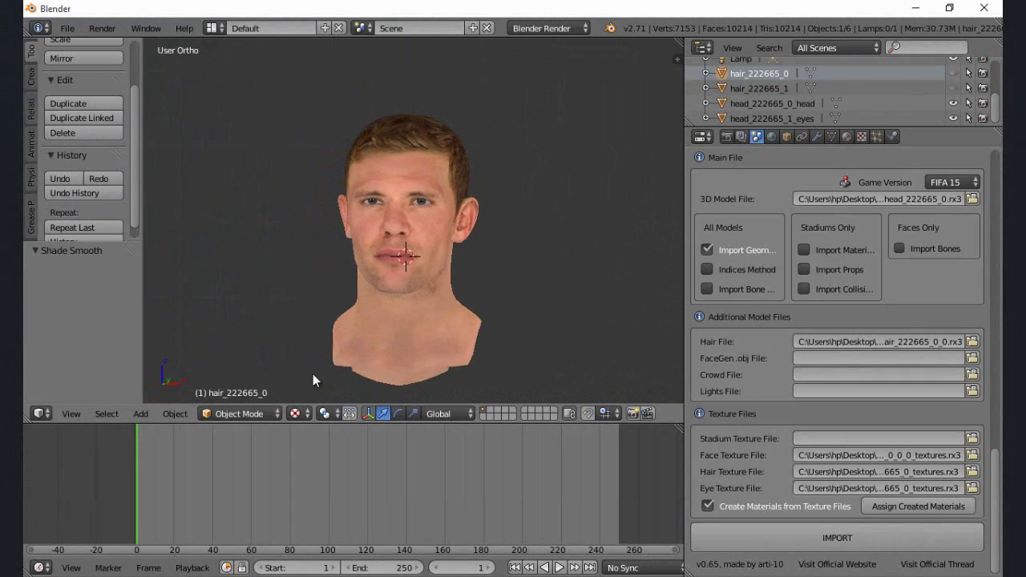
click(70, 413)
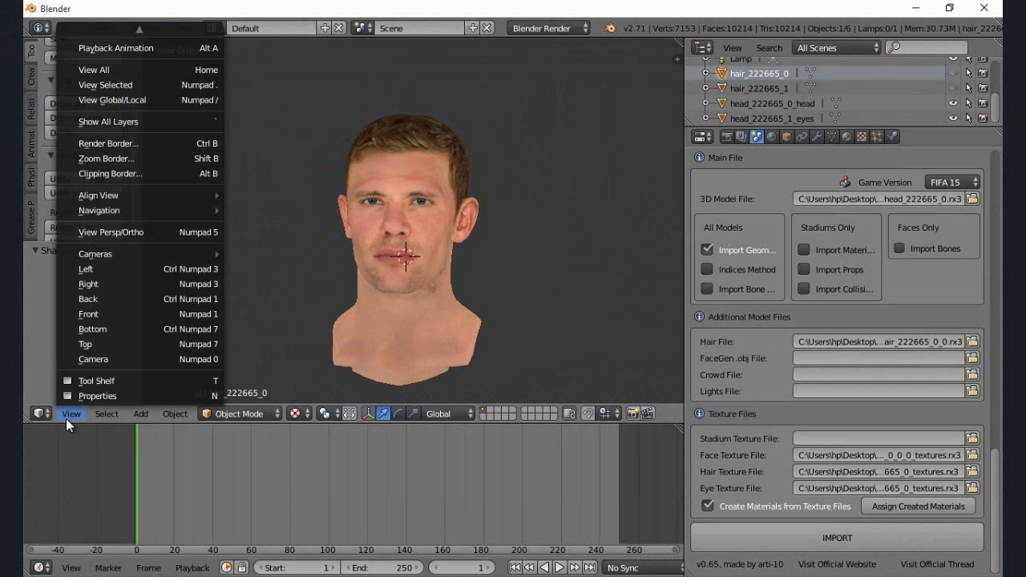
click(129, 319)
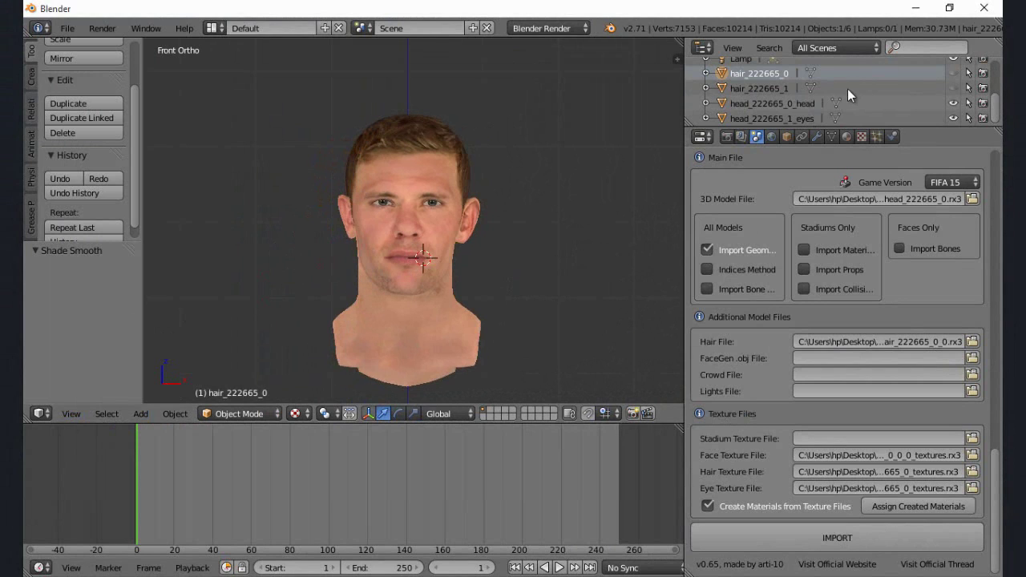
click(783, 110)
key(n)
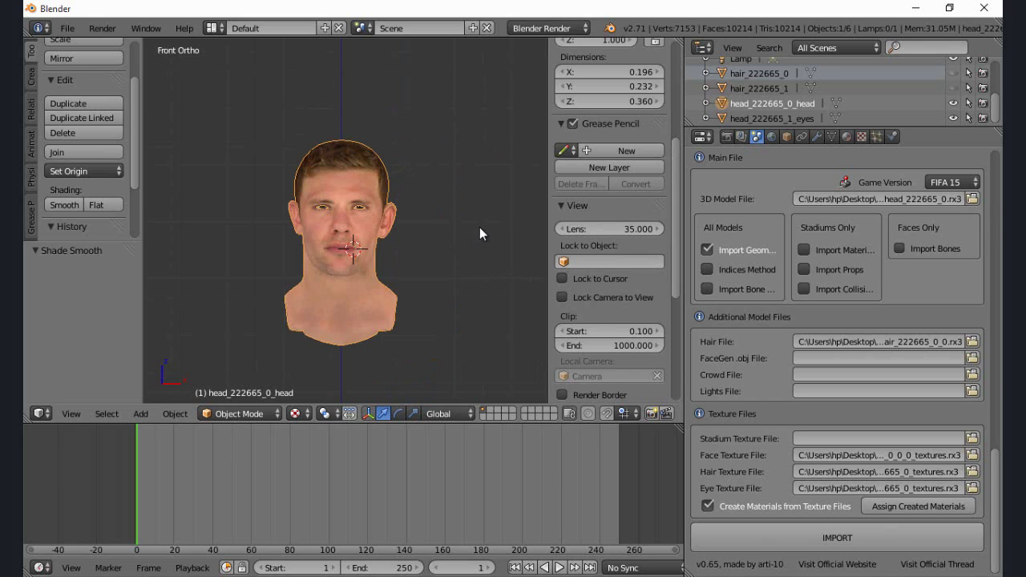
Step: Enable background images for the 3D view and add an empty image slot shown in all views
scroll(489, 240, down, 4)
scroll(613, 257, down, 7)
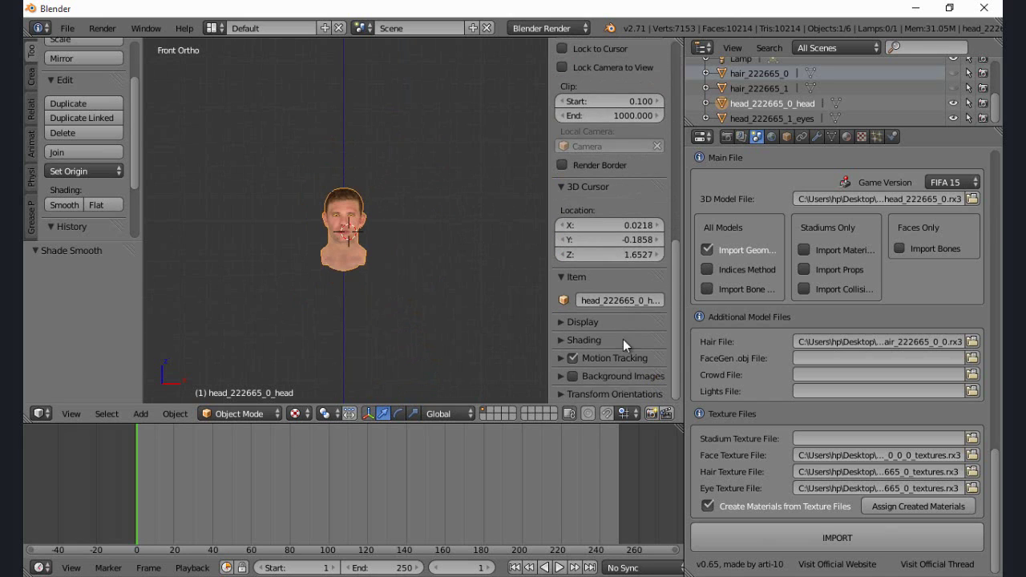
click(559, 376)
scroll(605, 369, down, 1)
click(603, 374)
scroll(604, 373, down, 3)
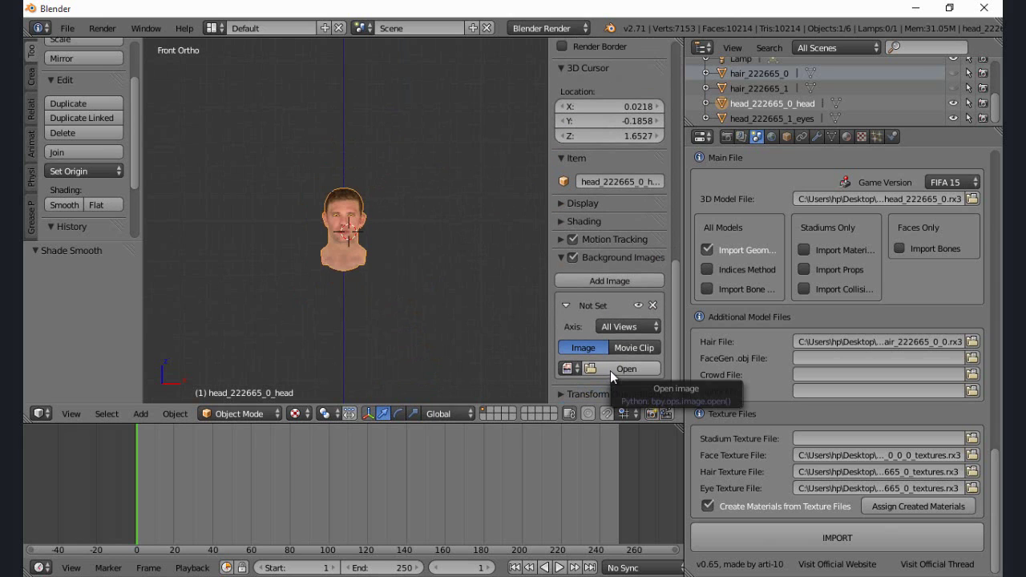
click(610, 370)
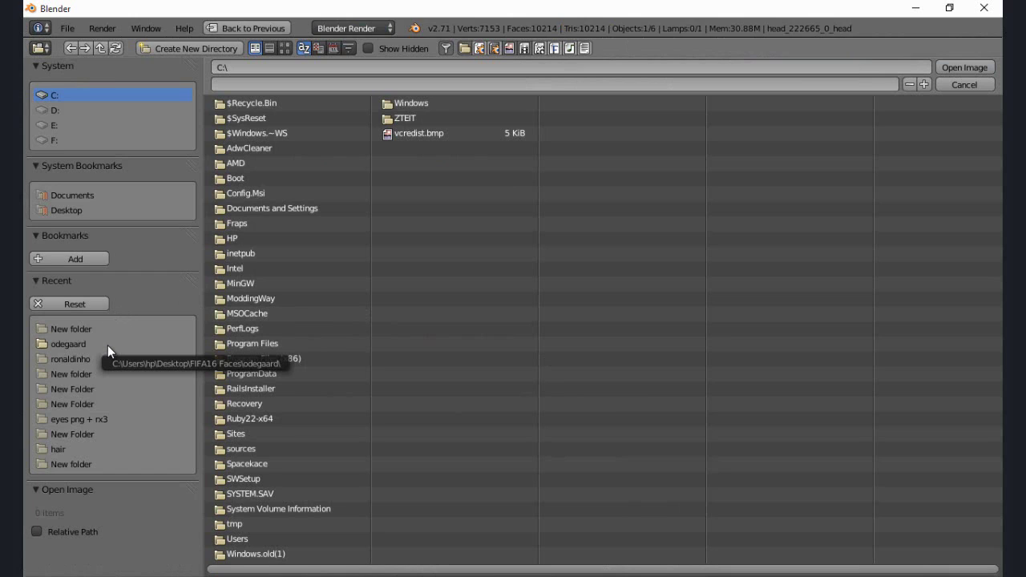
click(958, 87)
scroll(336, 256, up, 5)
scroll(598, 321, down, 3)
scroll(603, 358, down, 2)
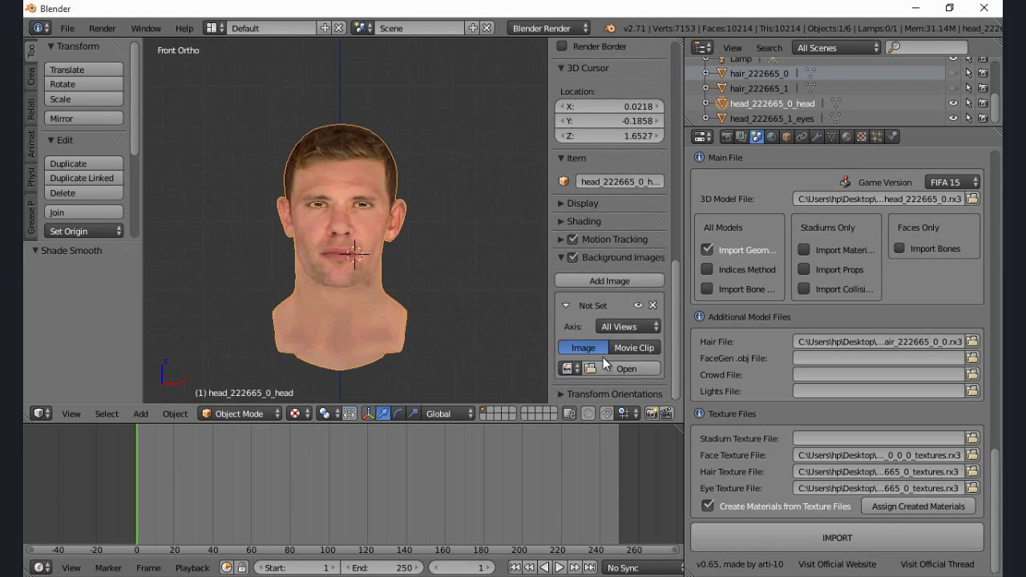
Step: Load front.jpg from the odegaard folder as the background image
click(610, 368)
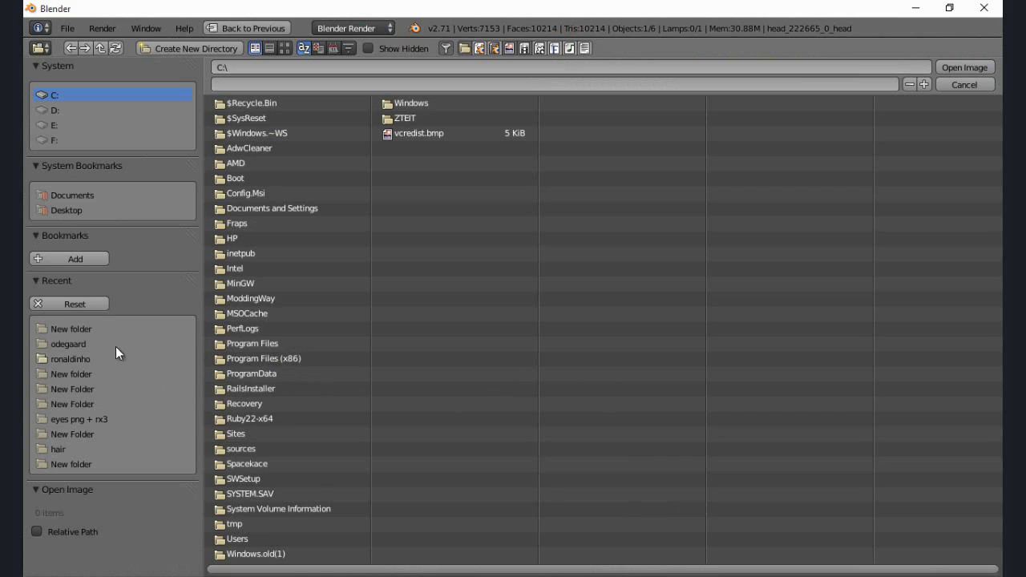
click(131, 330)
click(257, 105)
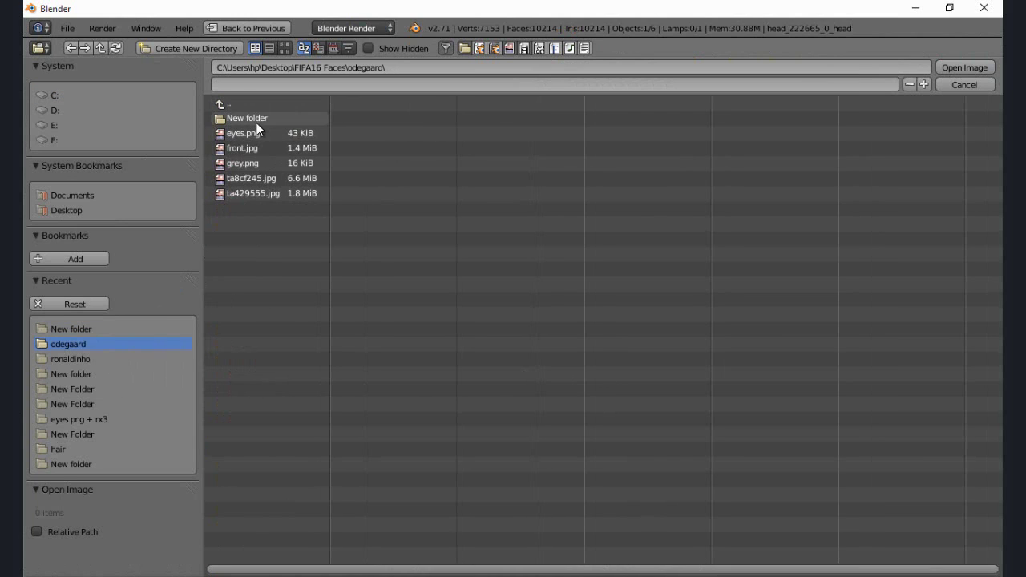
click(257, 147)
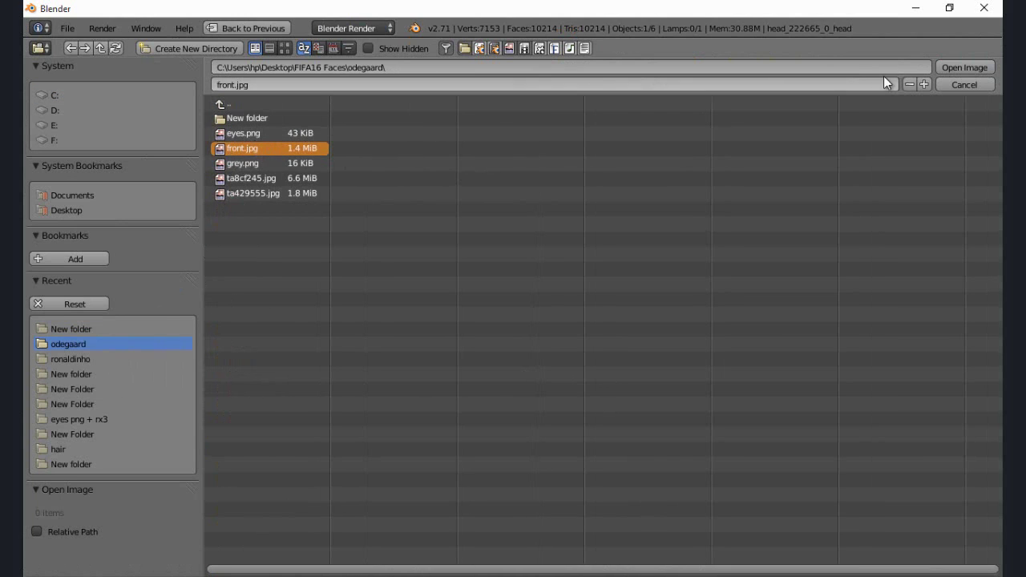
click(973, 68)
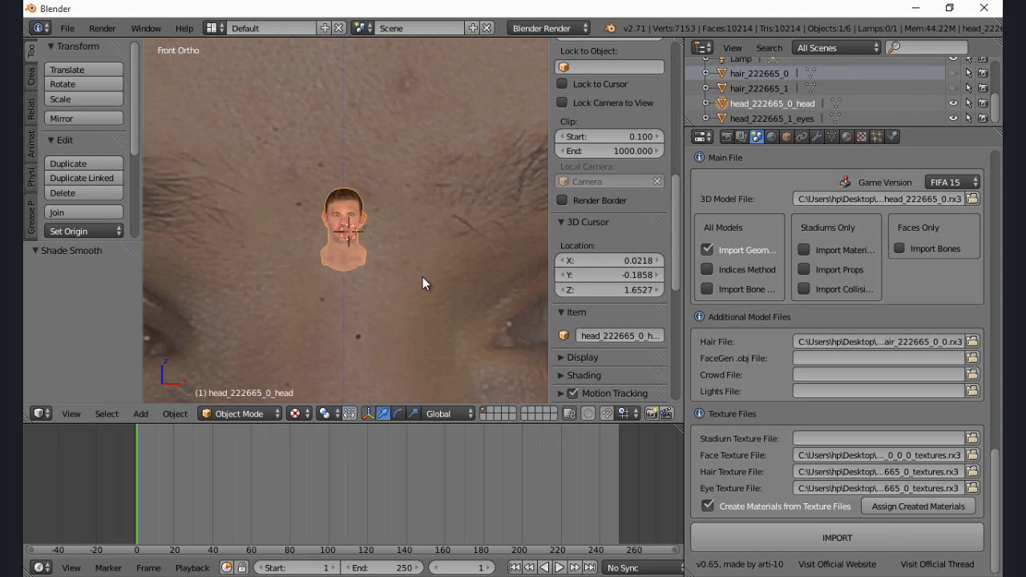
scroll(423, 277, down, 10)
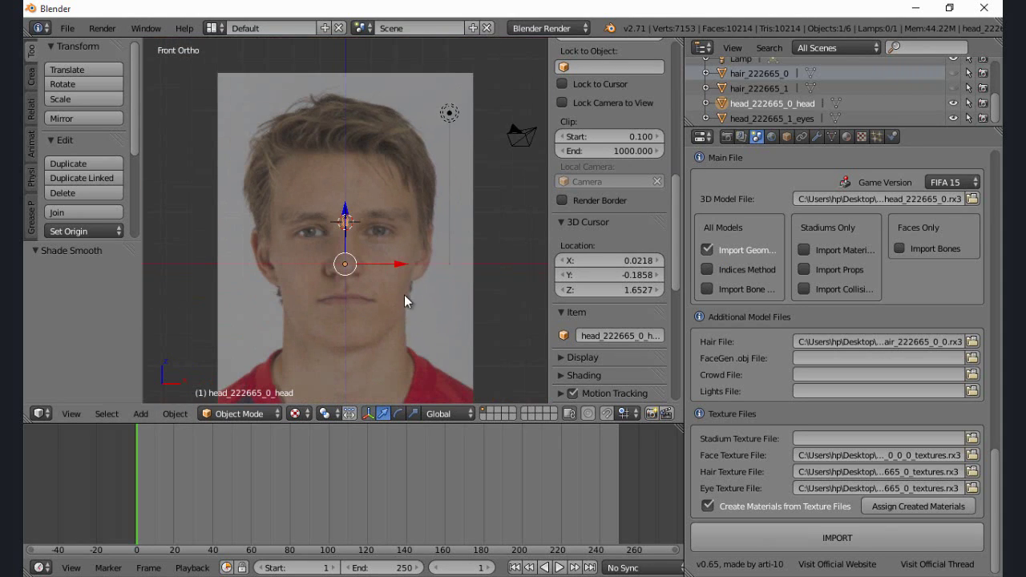
Step: Draw the background photo in front of the model and set its size to 0.11
drag(678, 293, 684, 397)
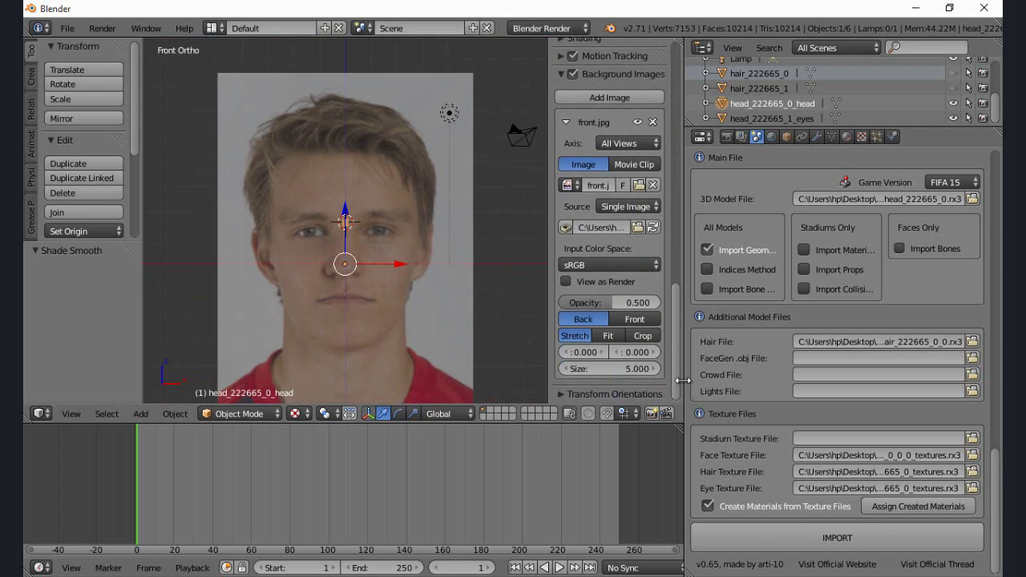
click(634, 320)
scroll(392, 255, up, 6)
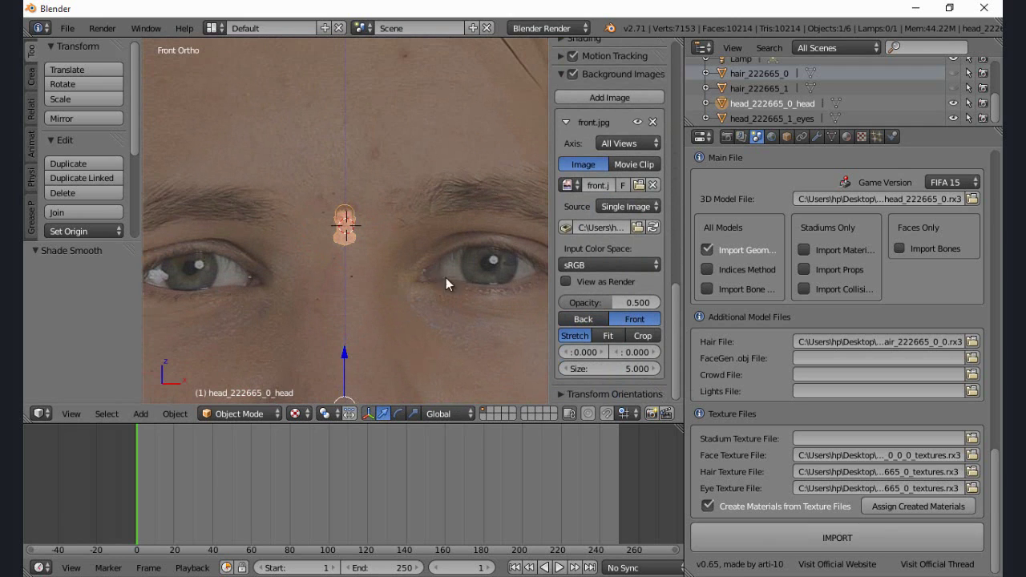
click(633, 369)
text(0)
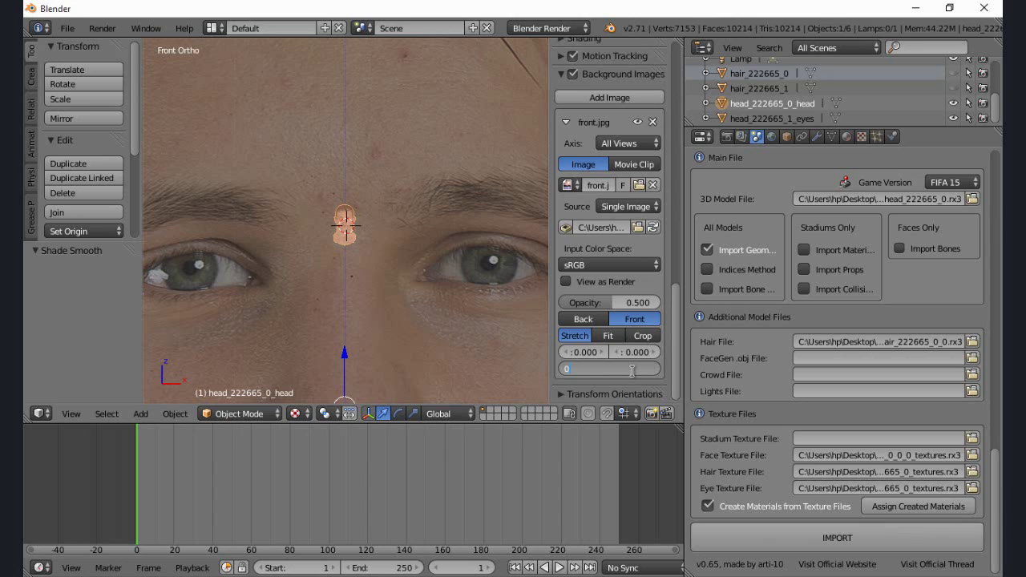
text(.11)
key(Return)
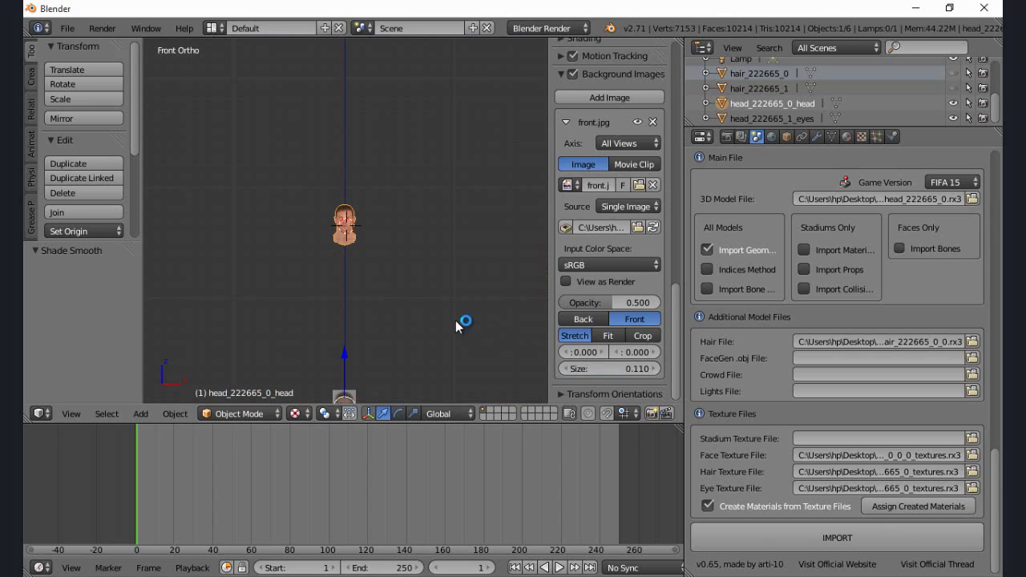
Step: Raise the background photo's vertical offset to 1.2 so that it overlaps the head model
click(655, 352)
click(654, 352)
click(654, 352)
click(654, 352)
click(655, 352)
click(654, 352)
click(654, 352)
click(654, 352)
ctrl+scroll(654, 352, up, 1)
scroll(449, 281, up, 9)
scroll(394, 254, up, 3)
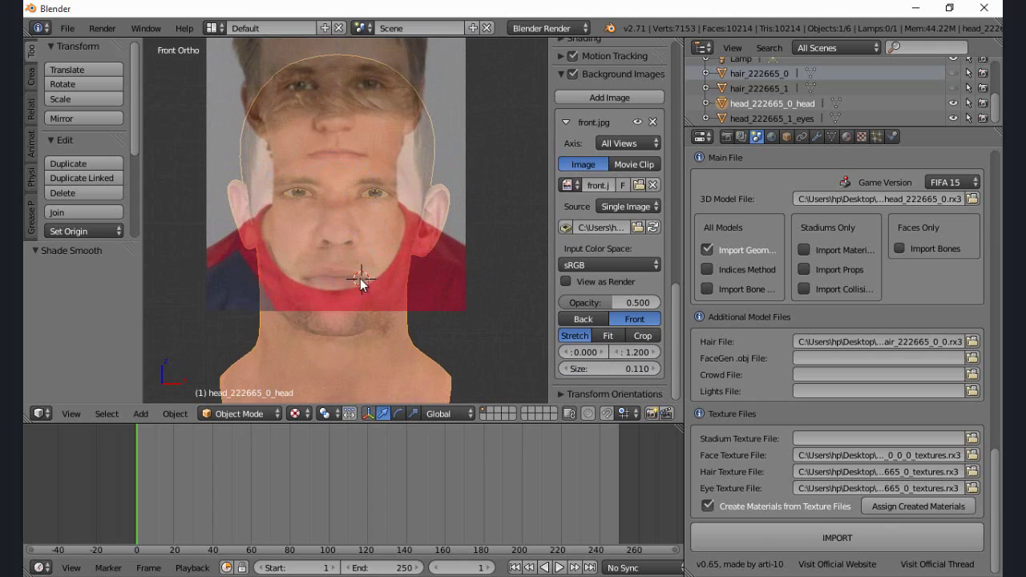
Step: Align the photo with the head's facial features using horizontal offset 0.002, vertical offset 1.134 and size 0.13
click(638, 352)
text(1.1)
key(Return)
click(637, 366)
key(BackSpace)
text(2)
key(Return)
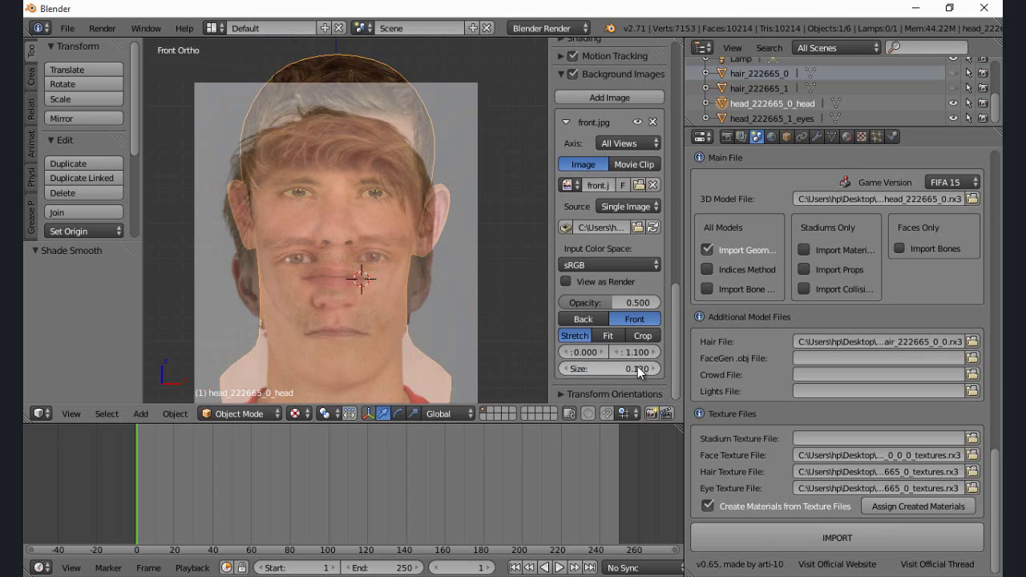
click(637, 354)
text(1.15)
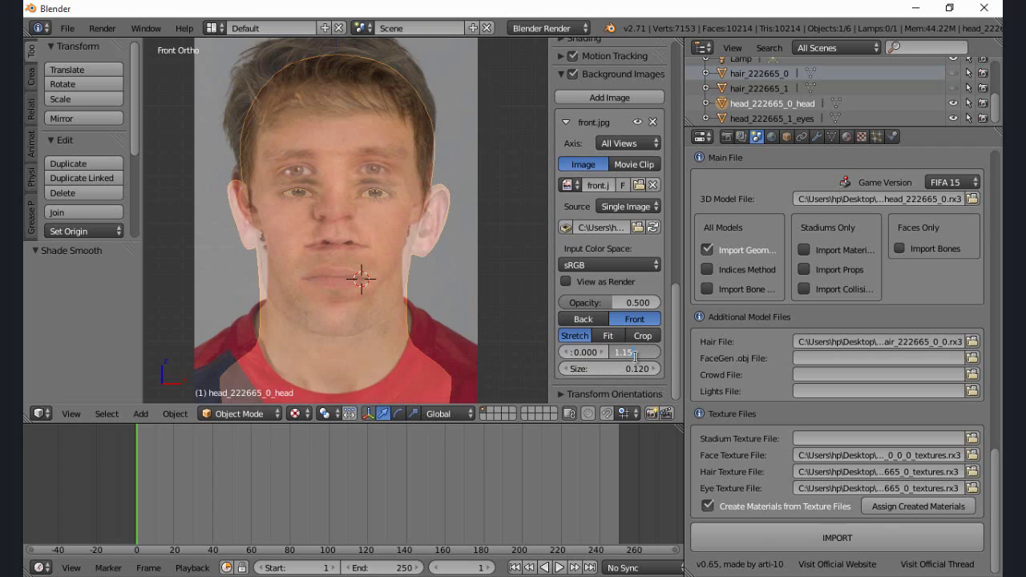
key(Return)
click(640, 356)
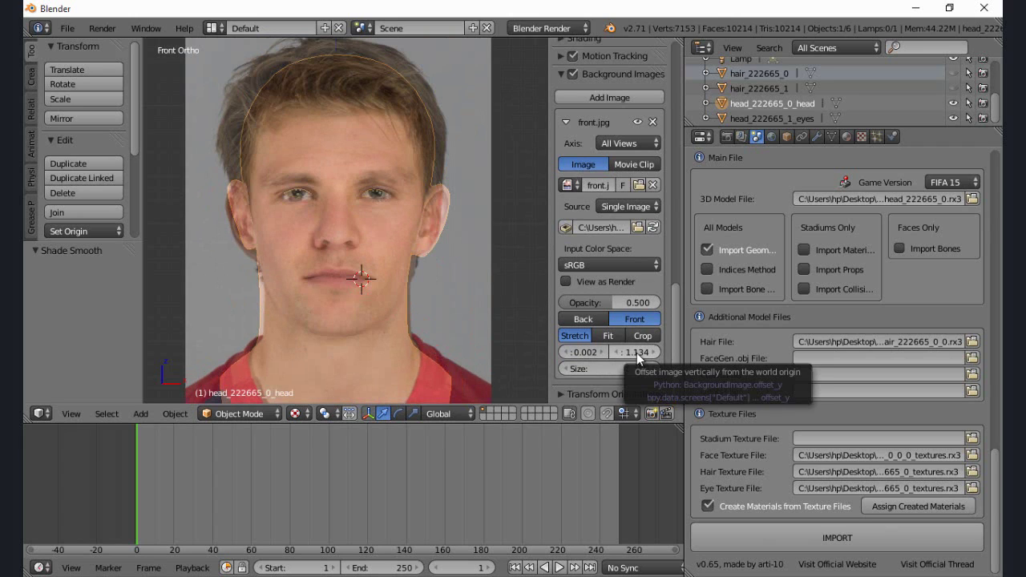
Step: Check the head model from the side and compare it with the photo in the front view
middle_drag(396, 257, 340, 265)
middle_drag(278, 300, 184, 342)
click(71, 413)
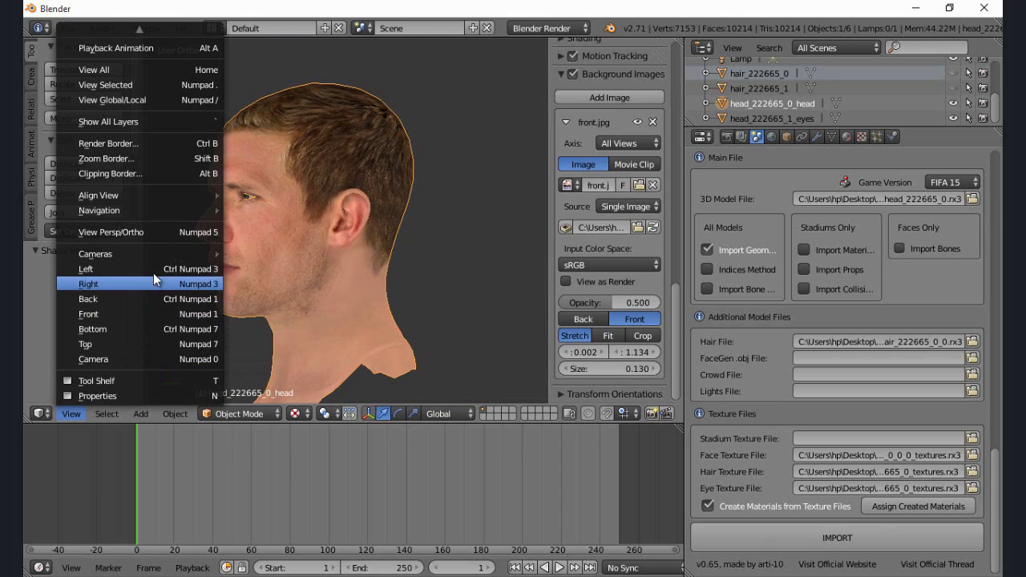
click(122, 317)
shift+middle_drag(302, 229, 397, 246)
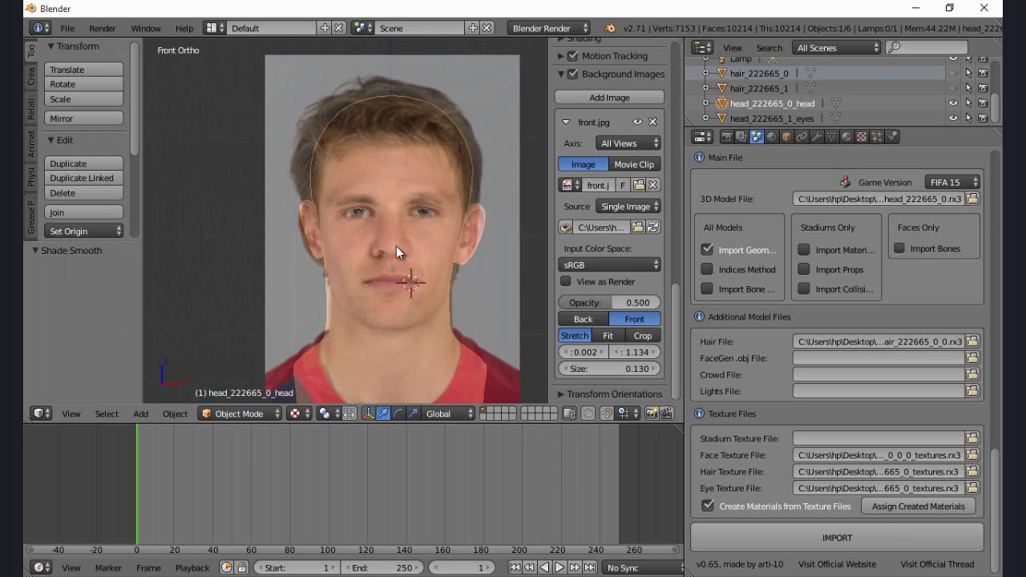
scroll(437, 256, up, 3)
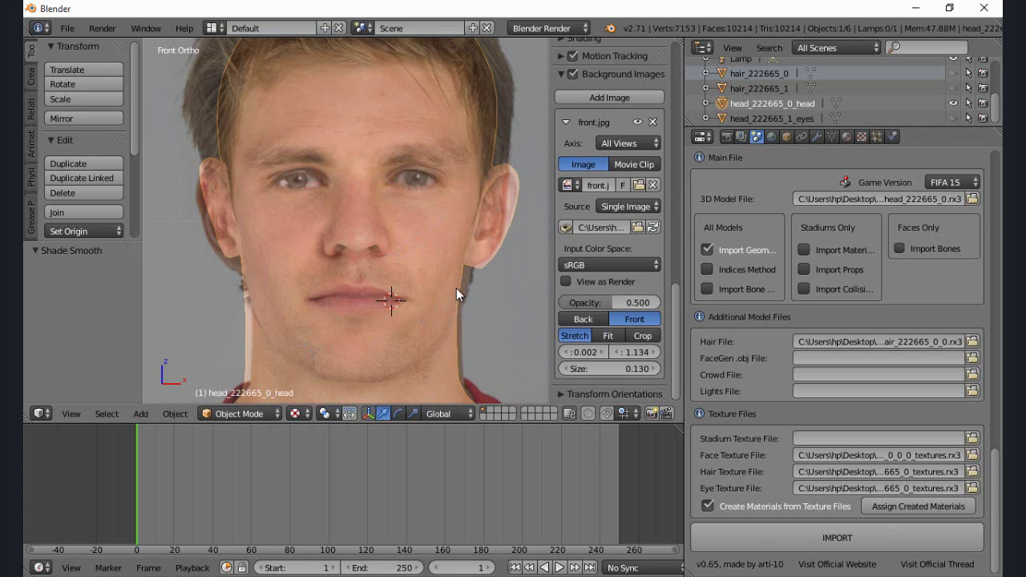
Step: Put the head in Sculpt Mode and choose the Grab brush with a 200 px radius
key(n)
scroll(321, 344, down, 1)
click(239, 412)
click(240, 362)
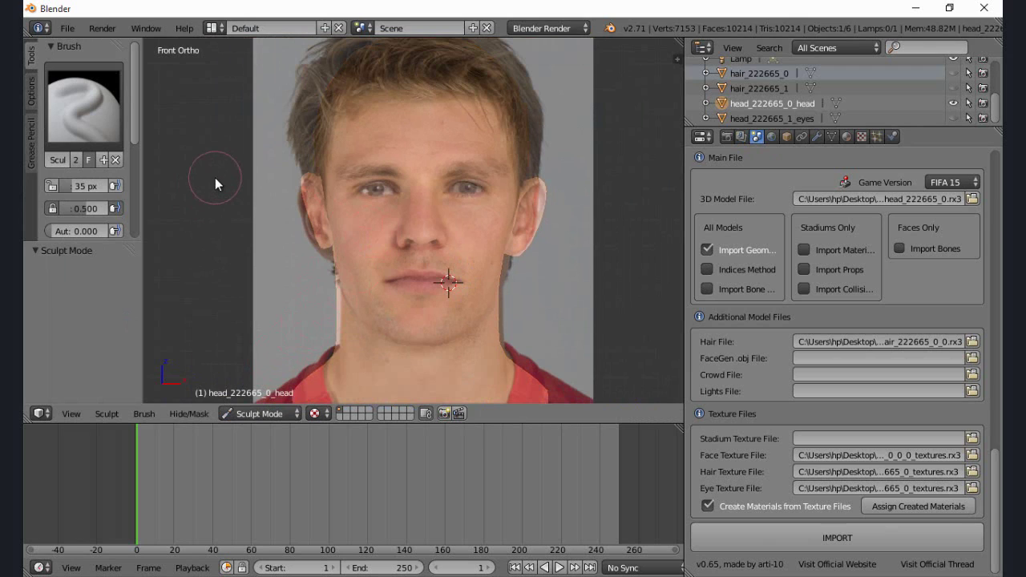
key(f)
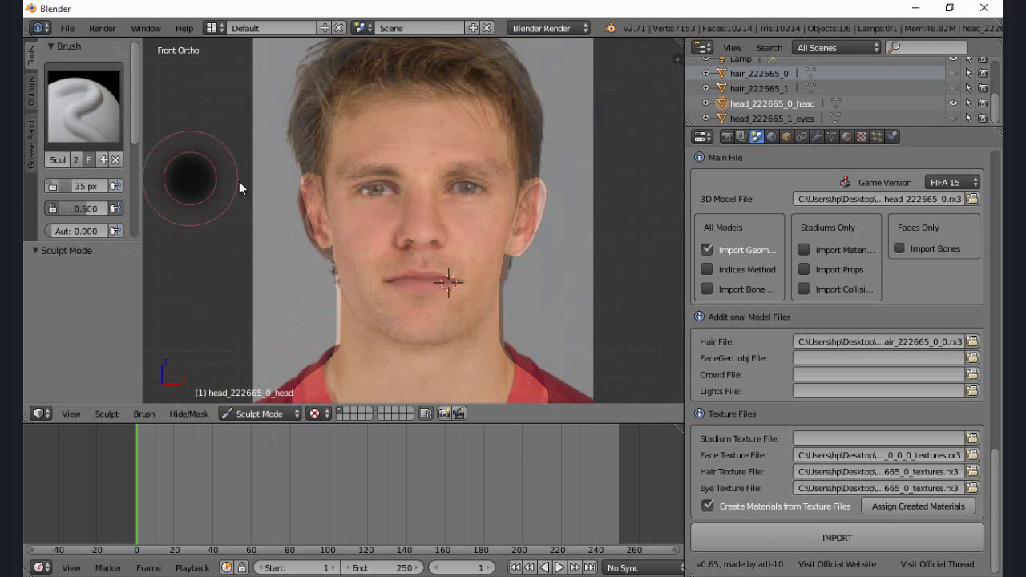
click(385, 199)
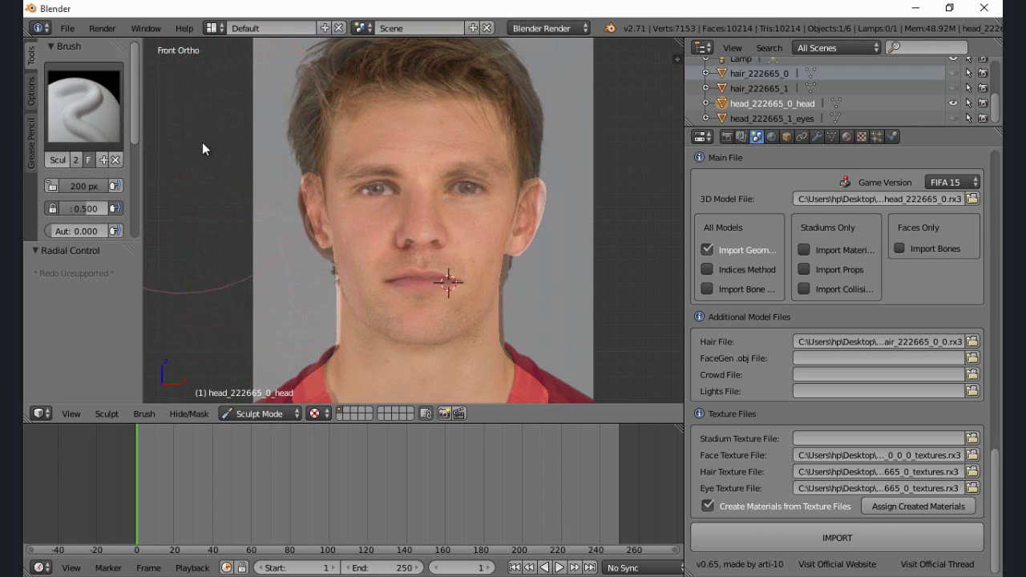
key(g)
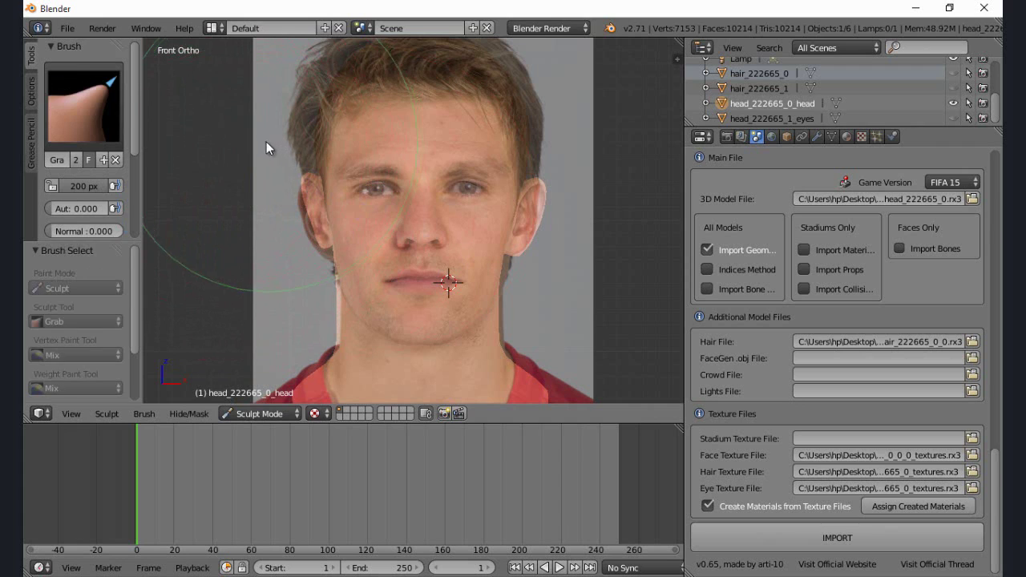
click(84, 120)
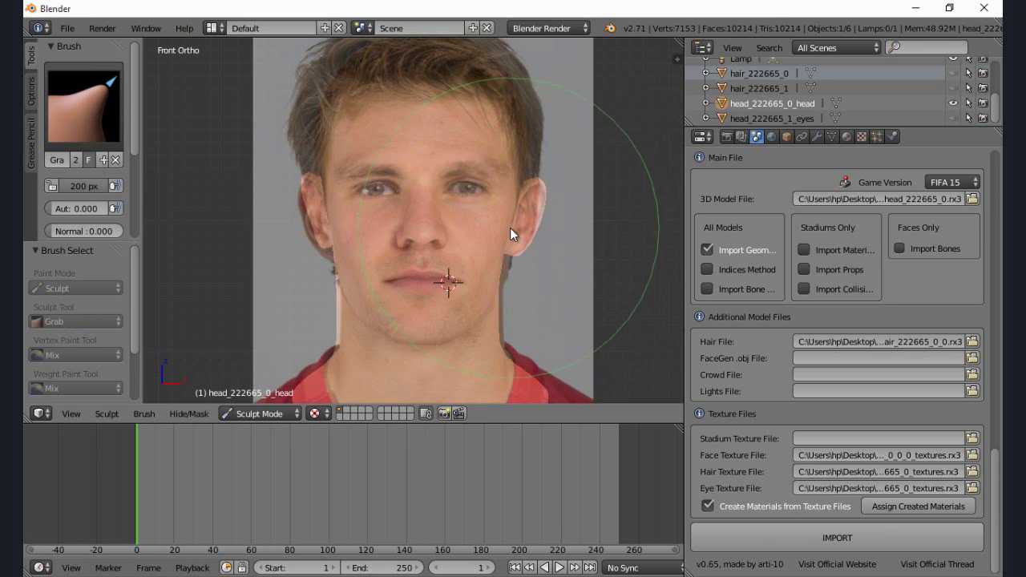
Step: Pull the jaw and neck edge on the head's -X side inward with the Grab brush to match the photo's outline
scroll(568, 231, up, 4)
shift+middle_drag(346, 191, 391, 100)
scroll(365, 232, up, 2)
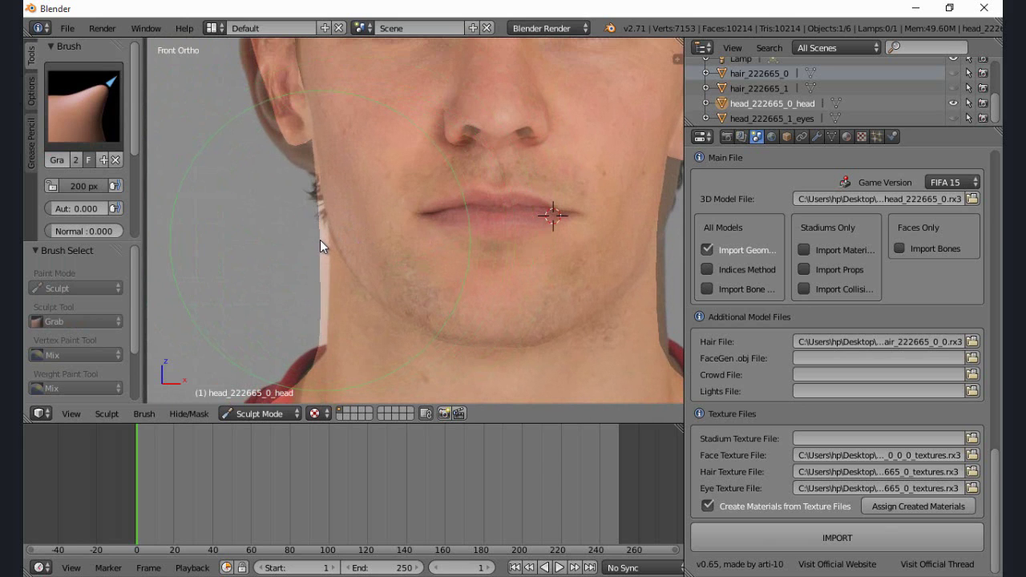
scroll(324, 328, down, 1)
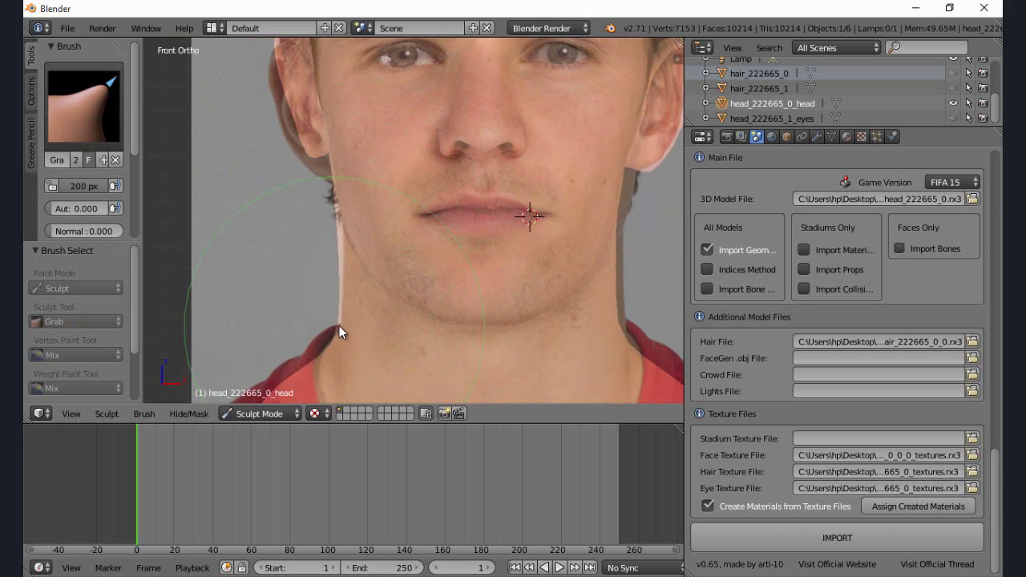
scroll(313, 250, up, 3)
drag(276, 211, 291, 201)
scroll(344, 275, down, 4)
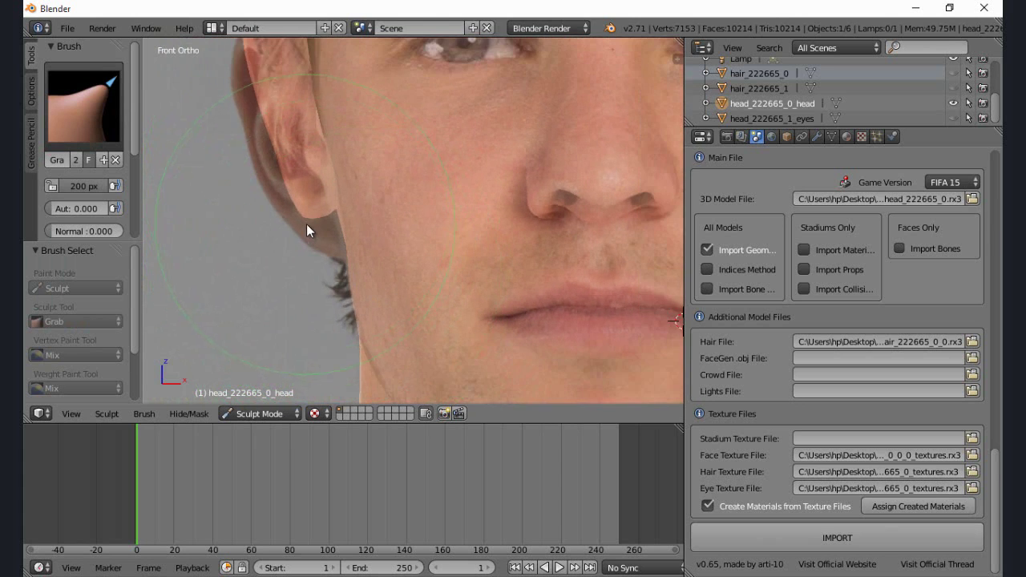
scroll(354, 178, down, 1)
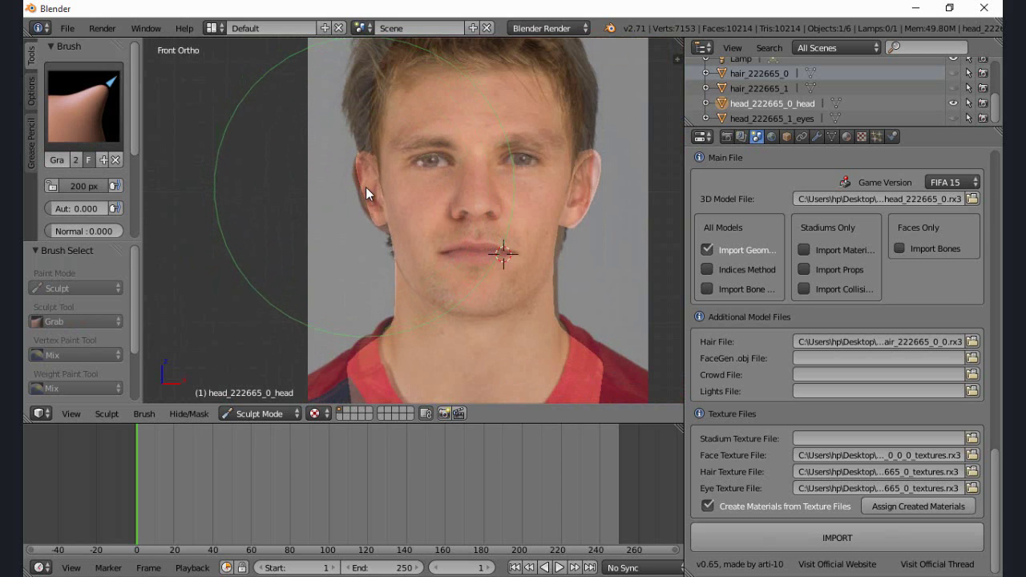
Step: Pull the ear's outer edge on the head's -X side outward with the Grab brush to match the photo's ear outline
scroll(380, 235, up, 3)
scroll(326, 237, up, 5)
drag(277, 227, 289, 276)
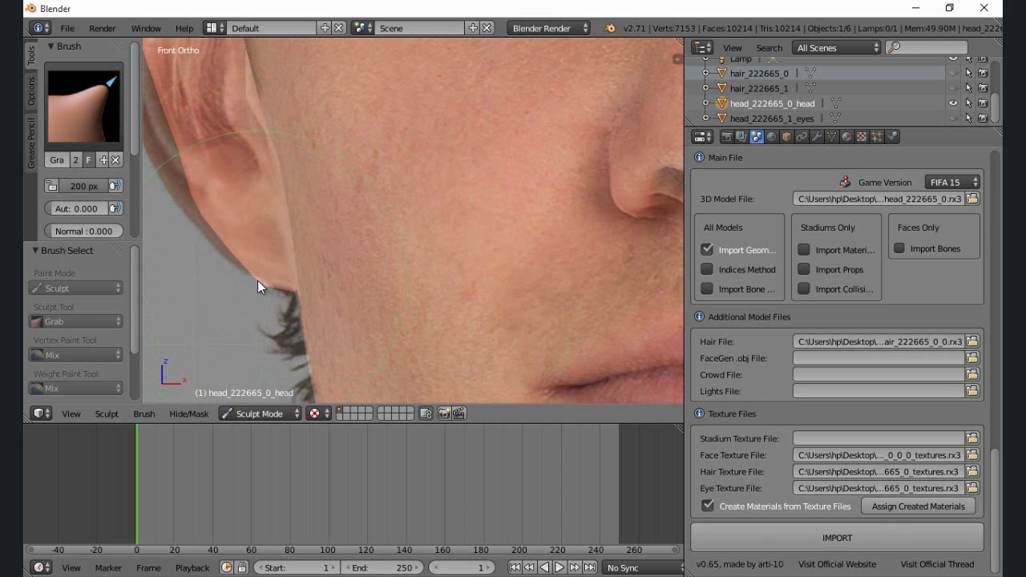
scroll(243, 211, down, 3)
shift+middle_drag(275, 224, 342, 312)
scroll(329, 236, up, 1)
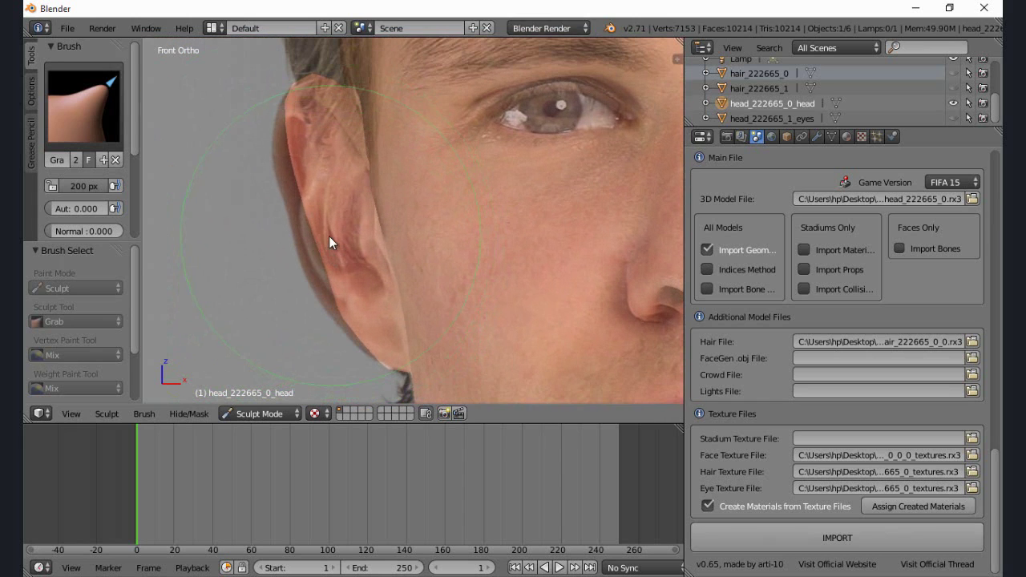
drag(318, 238, 302, 240)
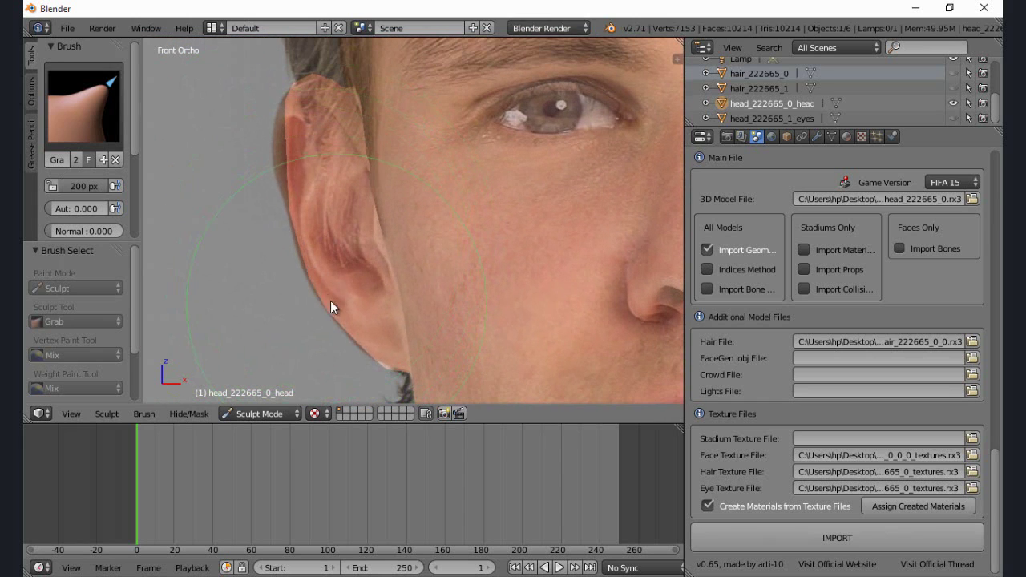
scroll(265, 183, up, 2)
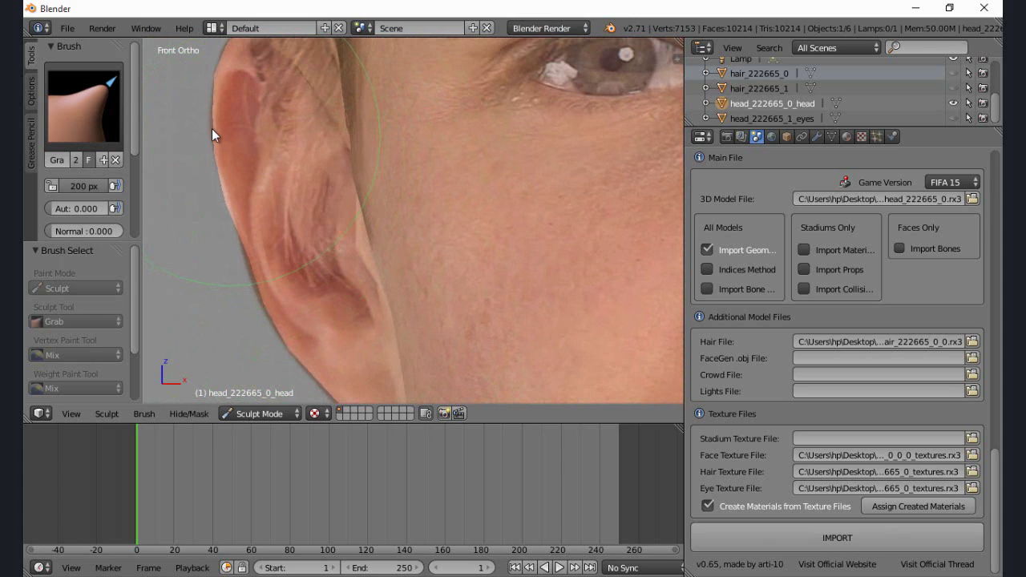
scroll(361, 340, down, 3)
scroll(359, 292, up, 6)
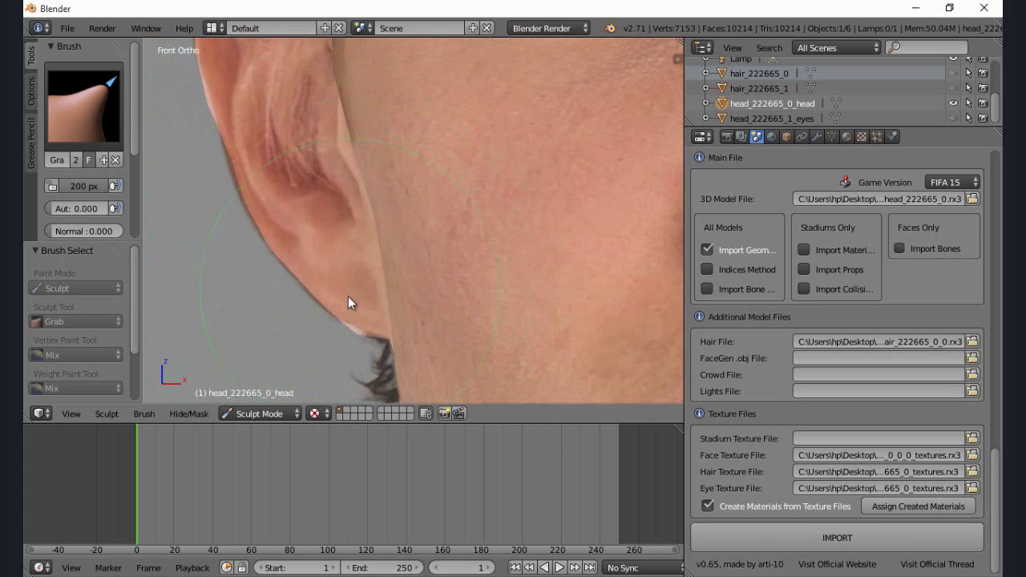
Step: Refine the earlobe's lower edge on the head's -X side with the Grab brush and check the whole ear against the photo
shift+middle_drag(328, 305, 372, 218)
scroll(356, 308, up, 3)
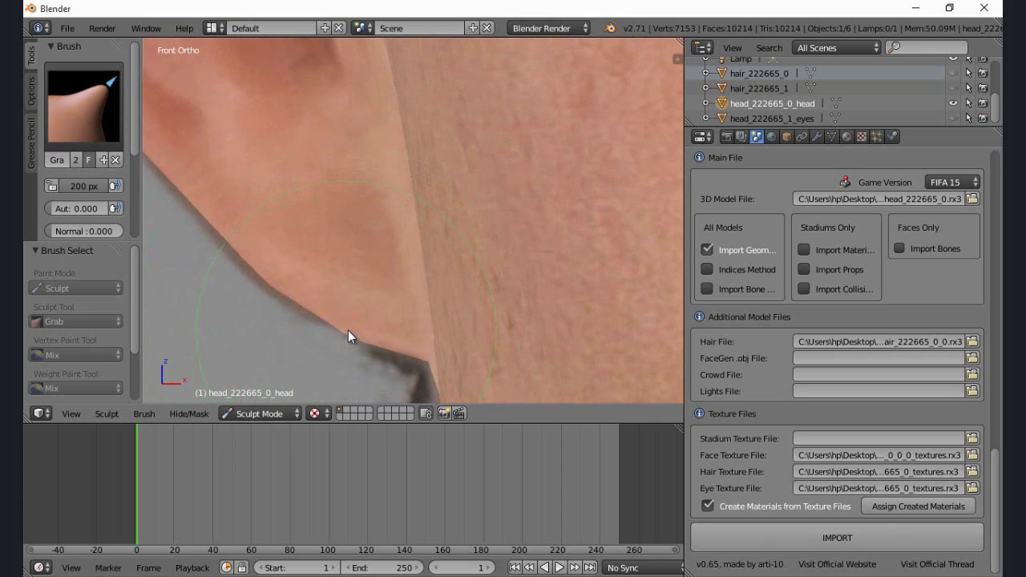
scroll(347, 306, down, 4)
scroll(345, 305, down, 4)
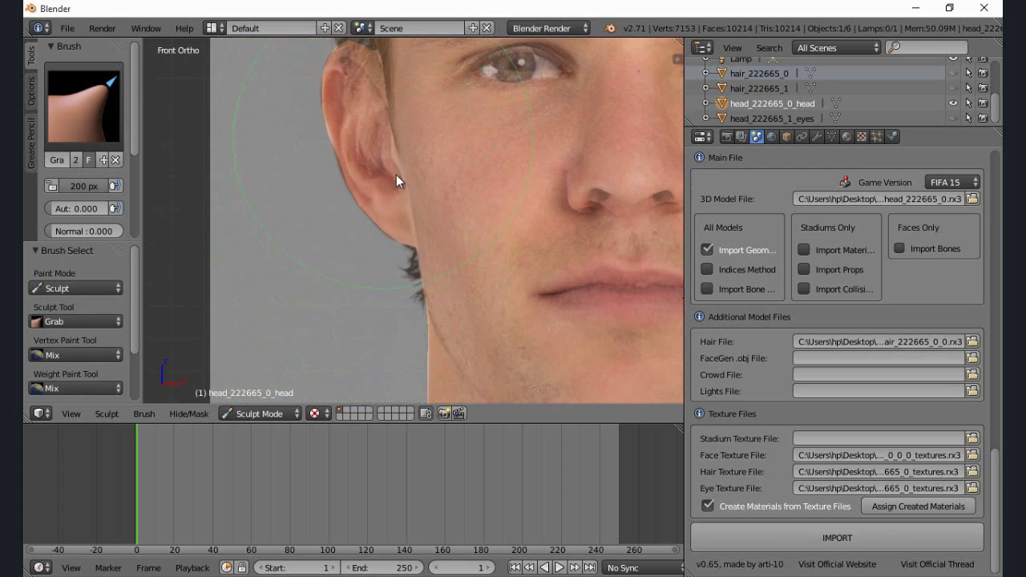
scroll(390, 200, up, 2)
scroll(356, 241, up, 3)
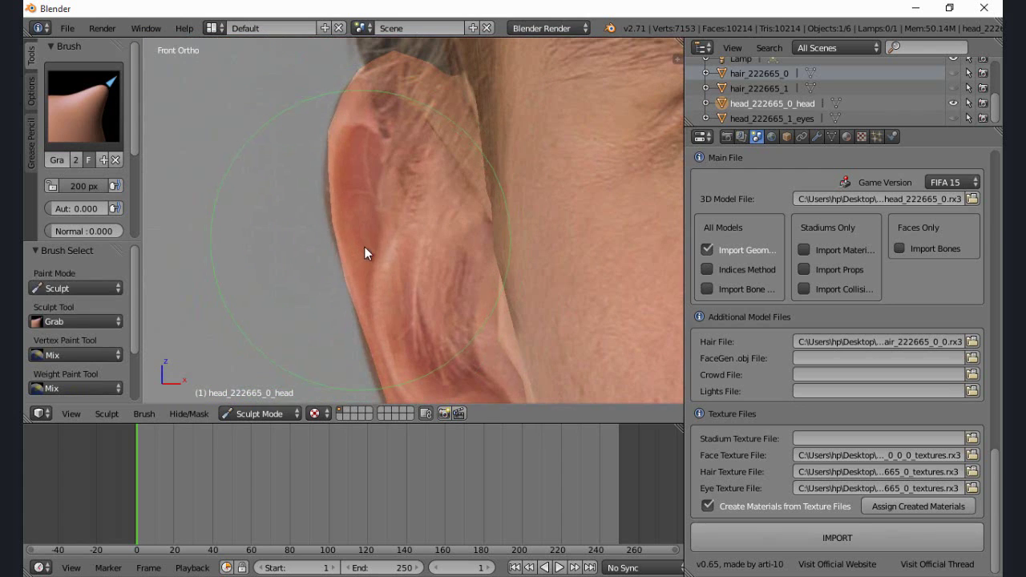
scroll(363, 244, down, 2)
scroll(396, 281, down, 6)
Step: Reshape the earlobe and outer edge of the ear on the head's +X side with the Grab brush to fit the photo
shift+middle_drag(593, 272, 402, 269)
scroll(402, 267, up, 1)
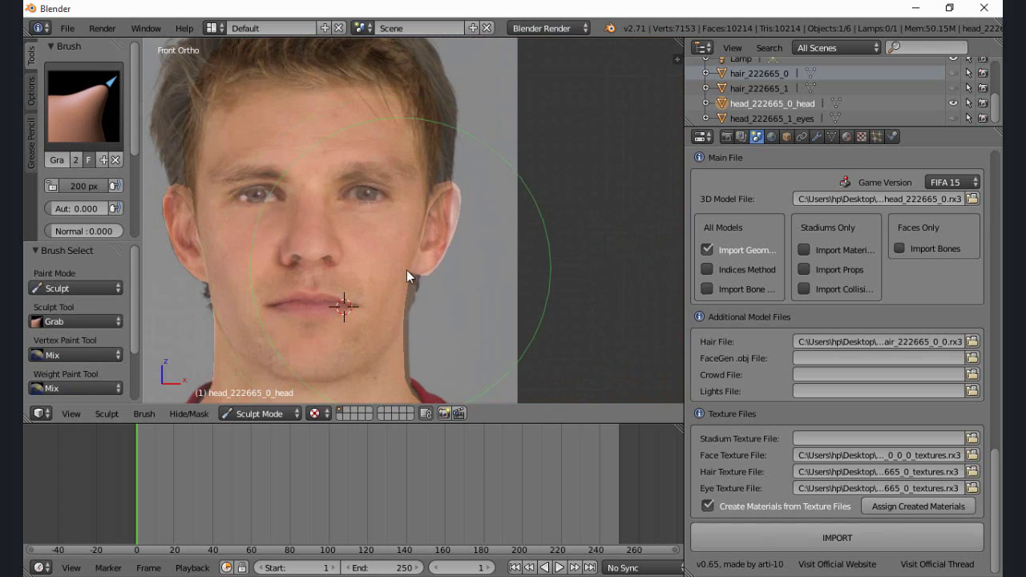
drag(409, 272, 416, 273)
scroll(441, 253, up, 1)
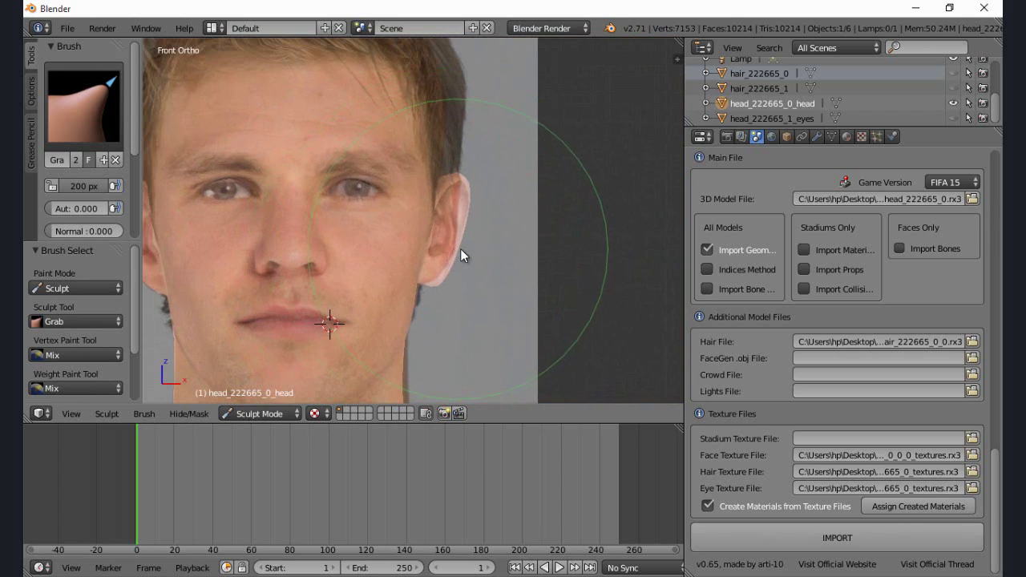
shift+middle_drag(461, 249, 437, 237)
scroll(430, 234, up, 1)
scroll(409, 253, up, 3)
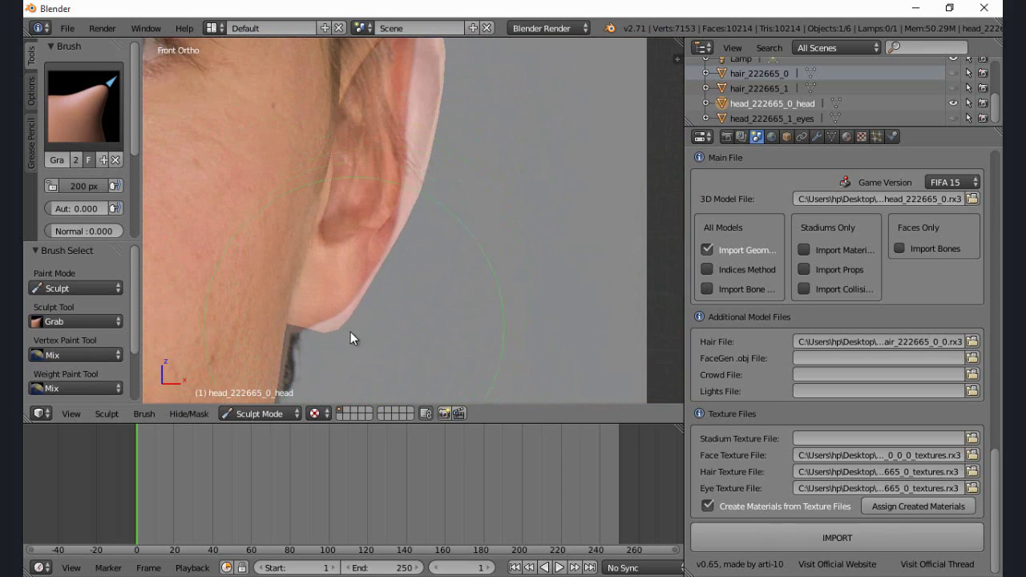
scroll(341, 339, up, 1)
scroll(339, 299, down, 3)
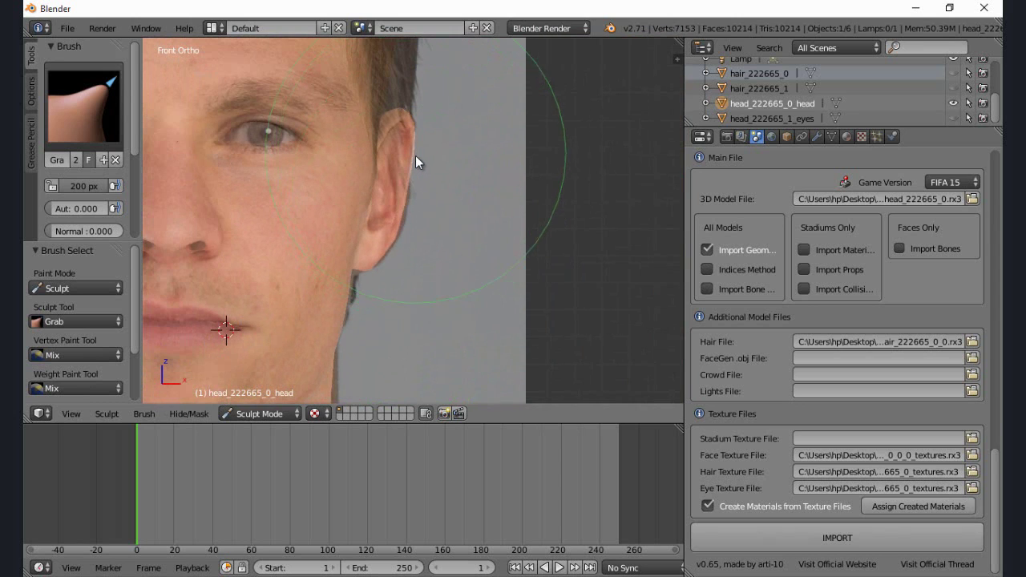
scroll(401, 193, up, 1)
scroll(397, 233, down, 3)
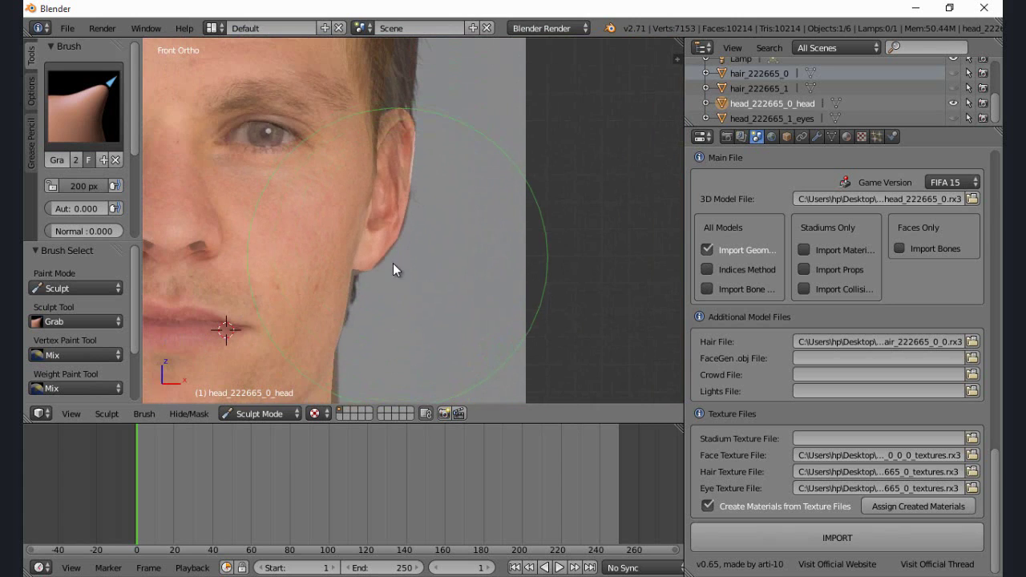
Step: Adjust the neck edge below the ear on the head's +X side with the Grab brush to match the photo's outline
scroll(444, 218, up, 2)
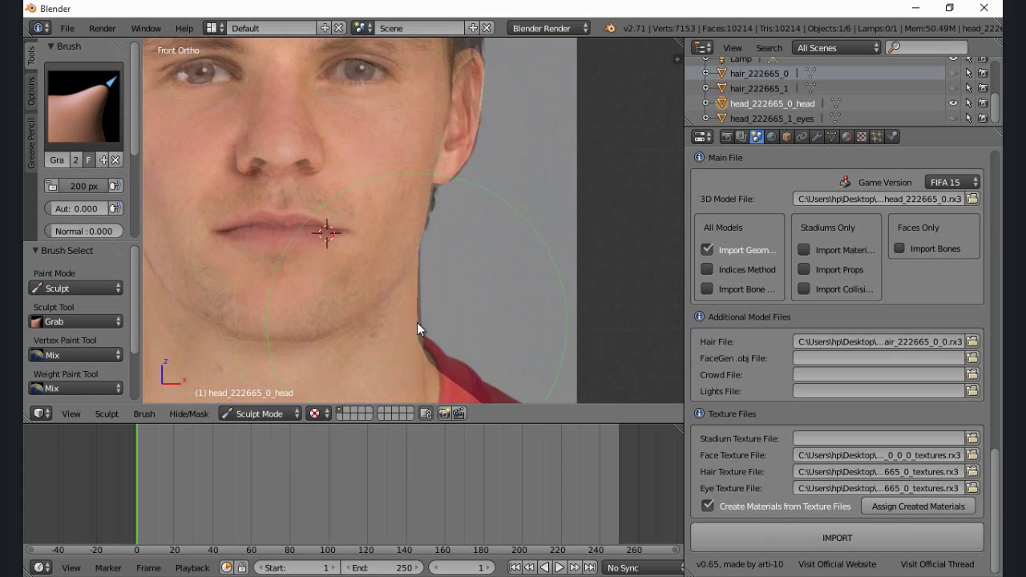
scroll(391, 340, down, 2)
scroll(383, 323, up, 2)
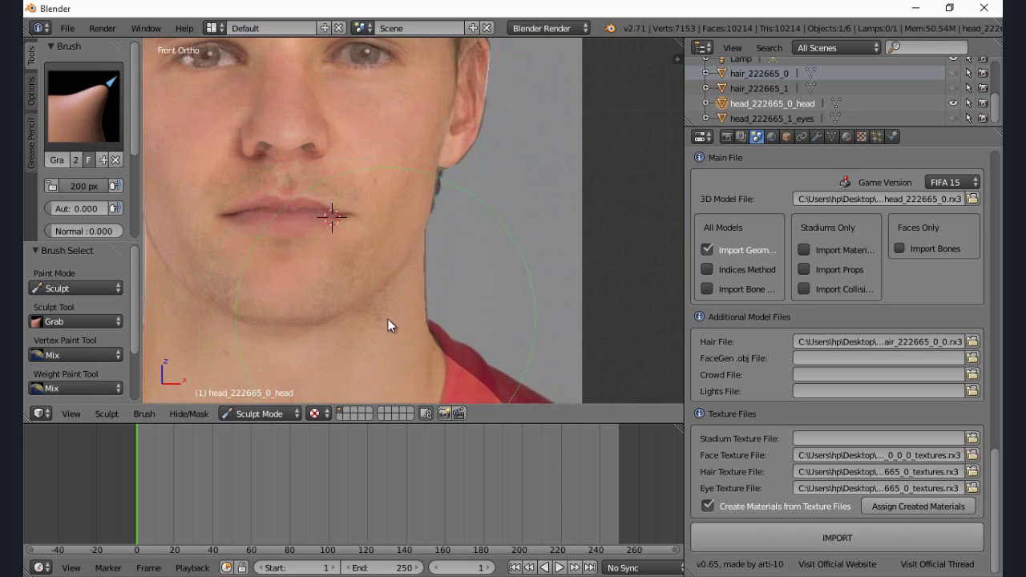
Step: Shape the jawline with the Grab brush to follow the photo, working from the +X side across to the -X side
scroll(400, 289, up, 1)
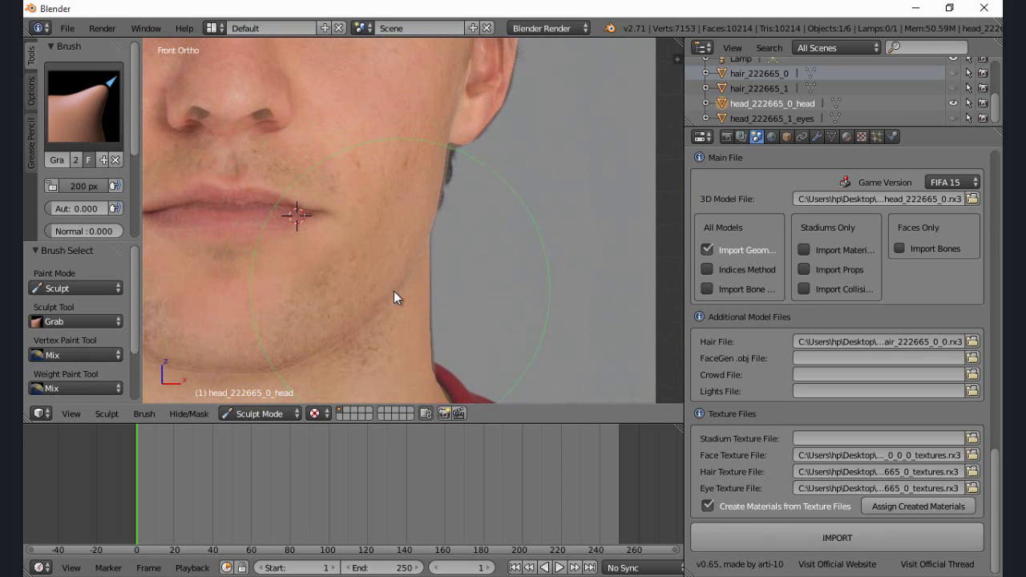
scroll(358, 329, up, 2)
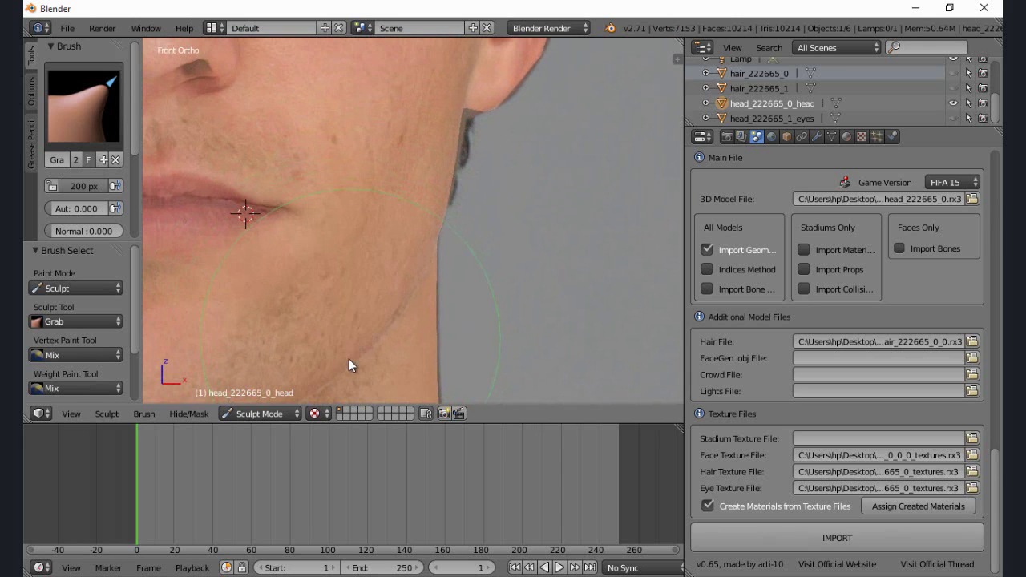
scroll(351, 353, down, 2)
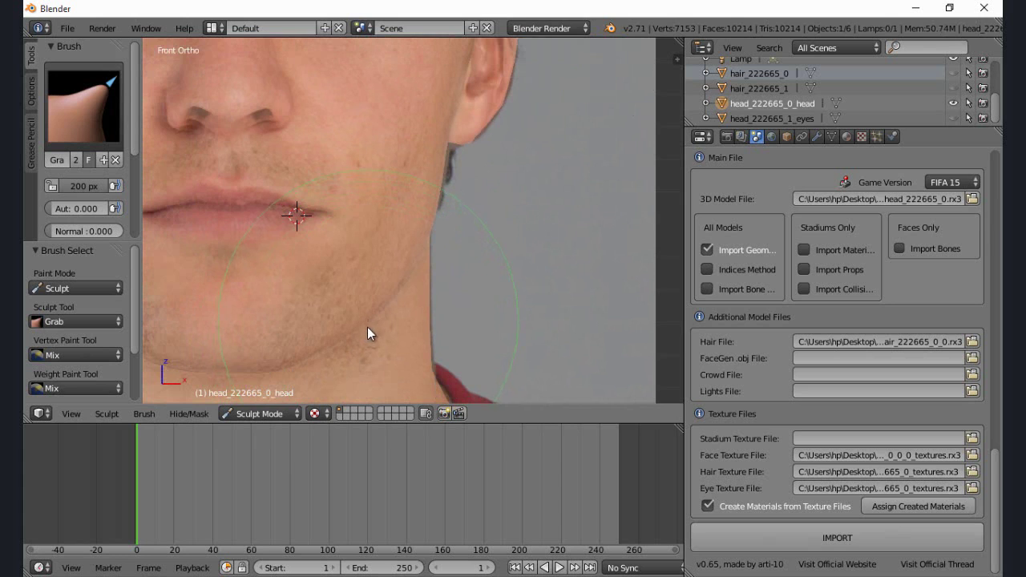
scroll(367, 326, down, 2)
shift+middle_drag(273, 330, 423, 319)
scroll(356, 310, up, 2)
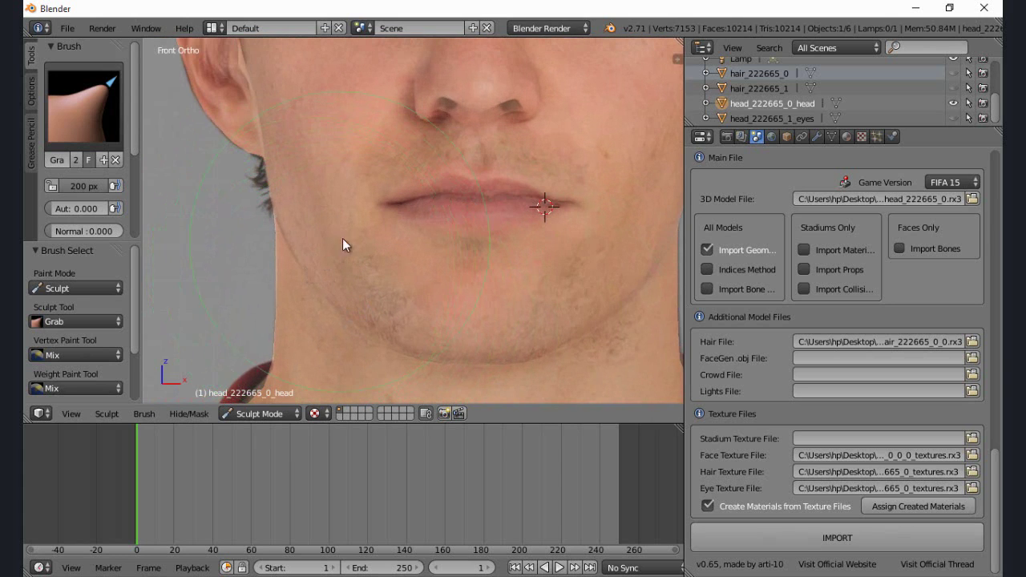
Step: Nudge the nose's lower area and nostrils with the Grab brush to line up with the photo
scroll(339, 242, down, 3)
shift+middle_drag(468, 234, 444, 330)
scroll(462, 247, up, 2)
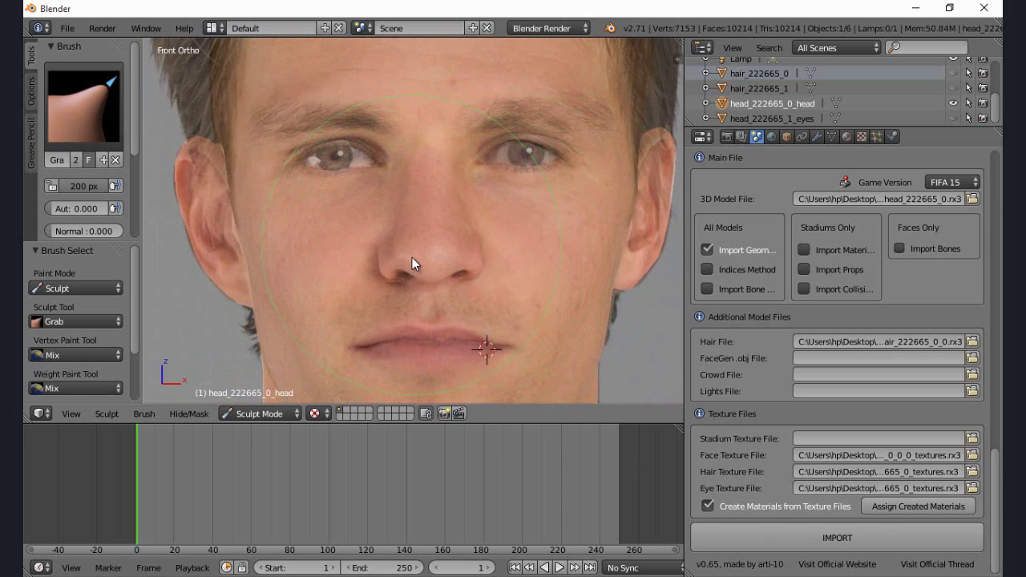
scroll(361, 308, up, 3)
drag(348, 334, 348, 340)
scroll(411, 359, up, 2)
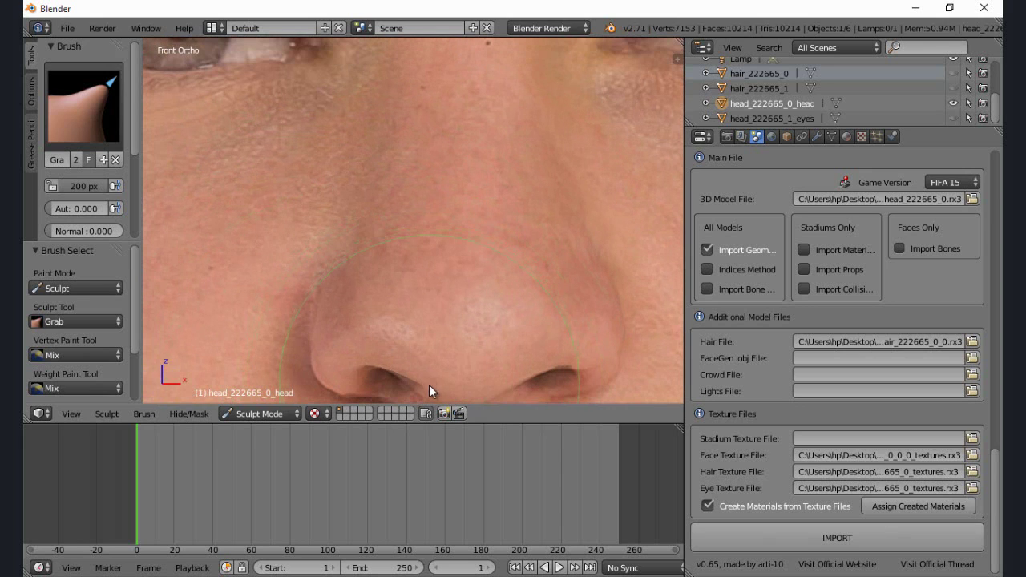
drag(448, 399, 433, 389)
scroll(506, 313, down, 6)
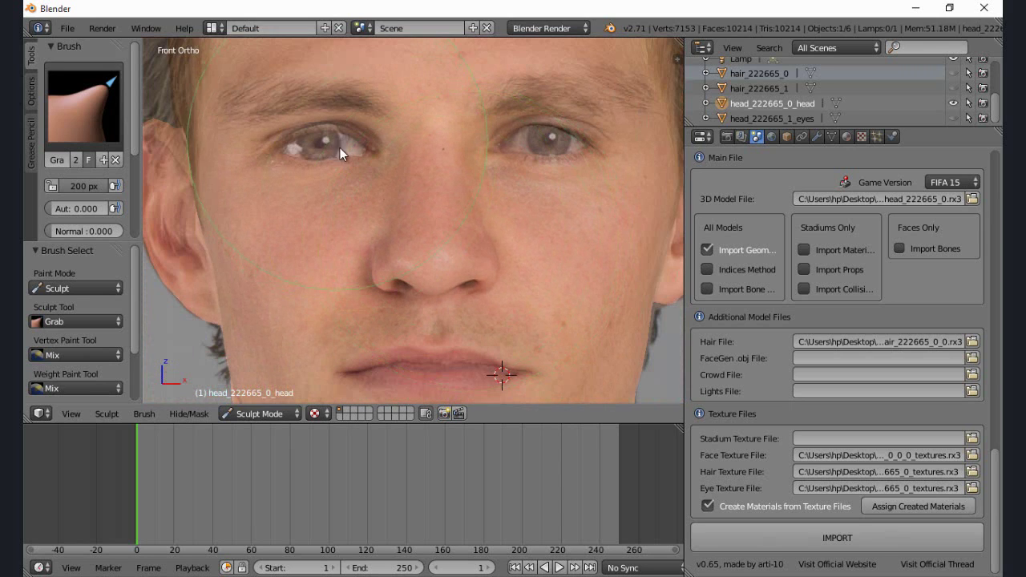
Step: Pull the upper eyelid crease of the +X eye upward with the Grab brush to match the photo
scroll(337, 156, down, 1)
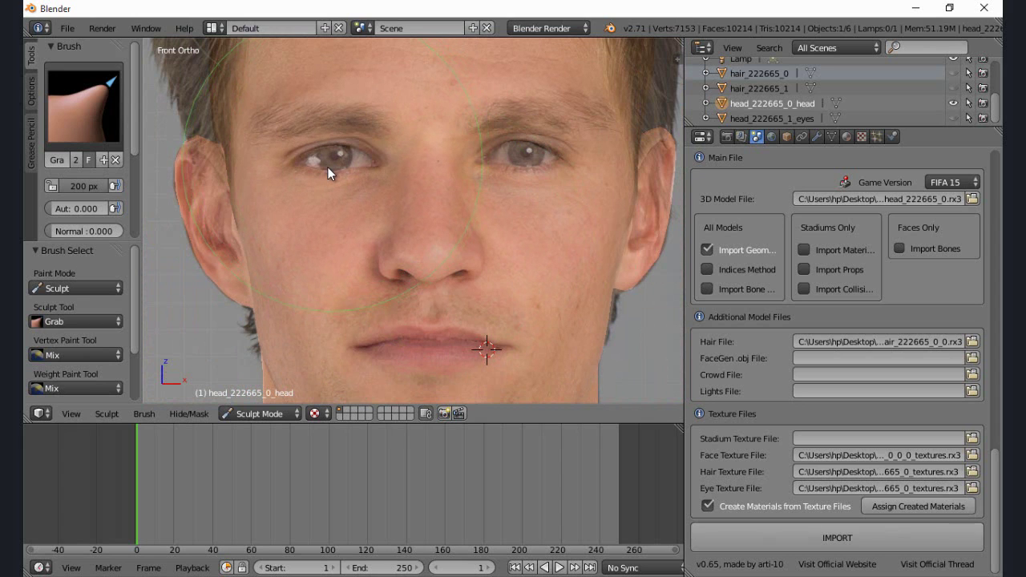
scroll(355, 189, up, 2)
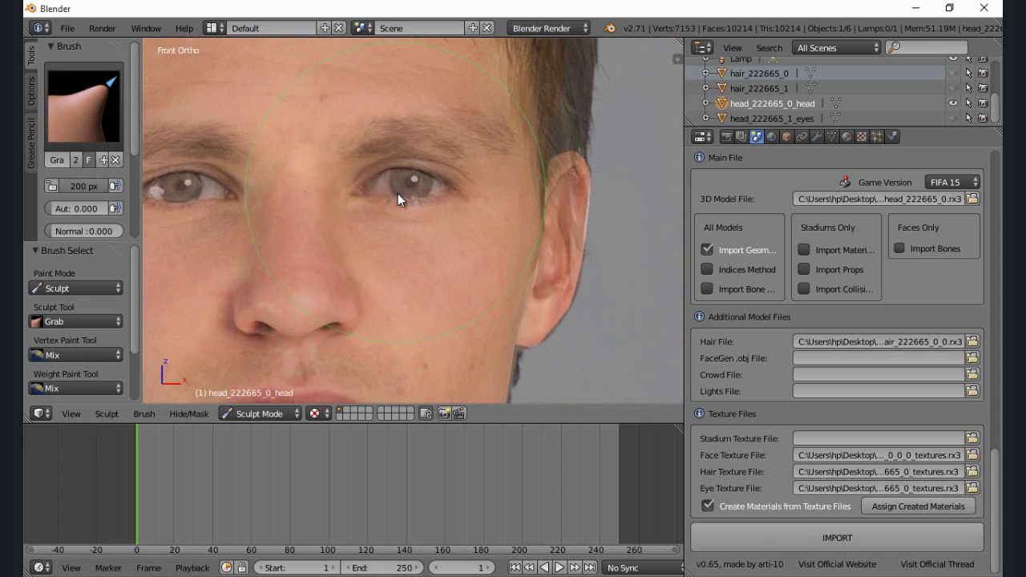
shift+middle_drag(405, 193, 446, 246)
scroll(446, 251, up, 8)
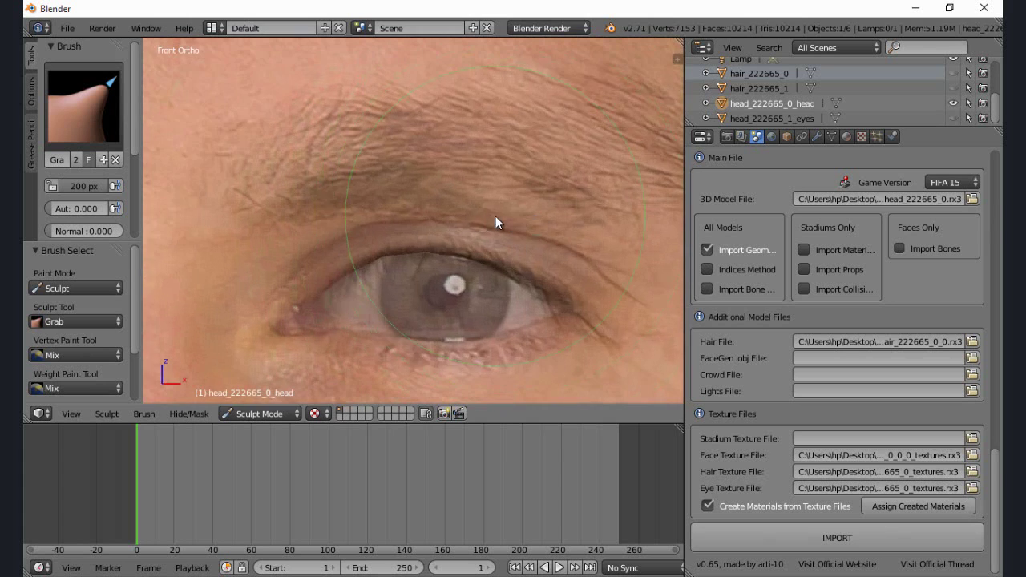
drag(417, 226, 426, 178)
shift+middle_drag(418, 238, 237, 217)
drag(510, 235, 519, 227)
shift+middle_drag(535, 233, 385, 218)
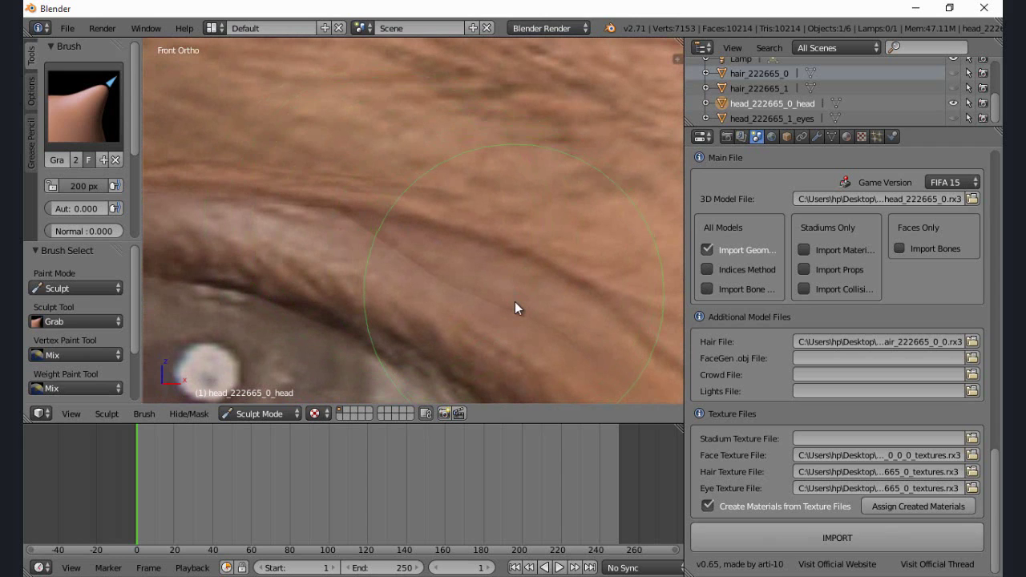
shift+middle_drag(674, 339, 558, 299)
scroll(398, 315, down, 3)
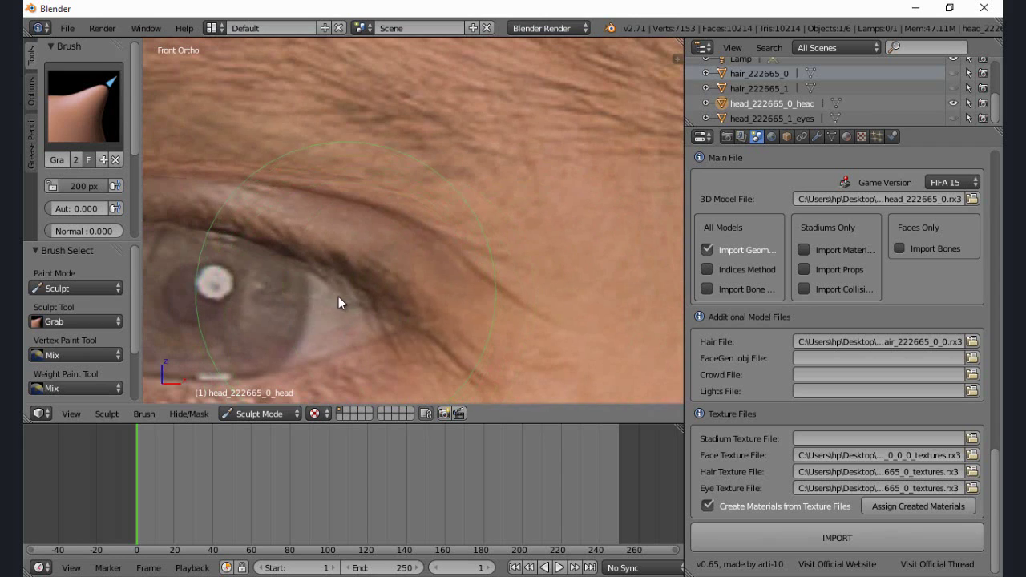
scroll(341, 298, down, 10)
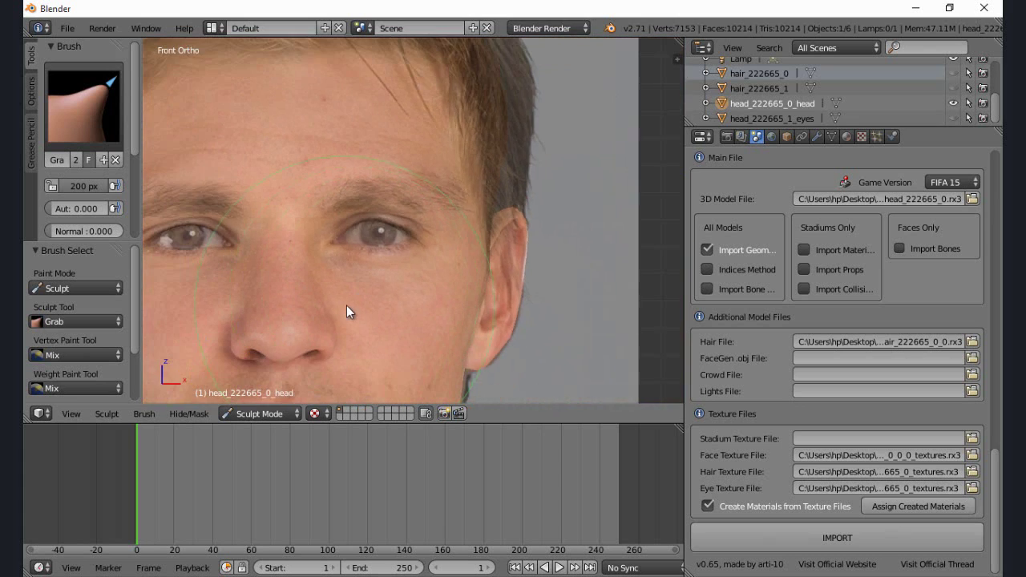
Step: Raise the upper eyelid crease of the -X eye with the Grab brush to match the photo
shift+middle_drag(344, 299, 415, 291)
scroll(518, 300, up, 8)
scroll(375, 312, up, 6)
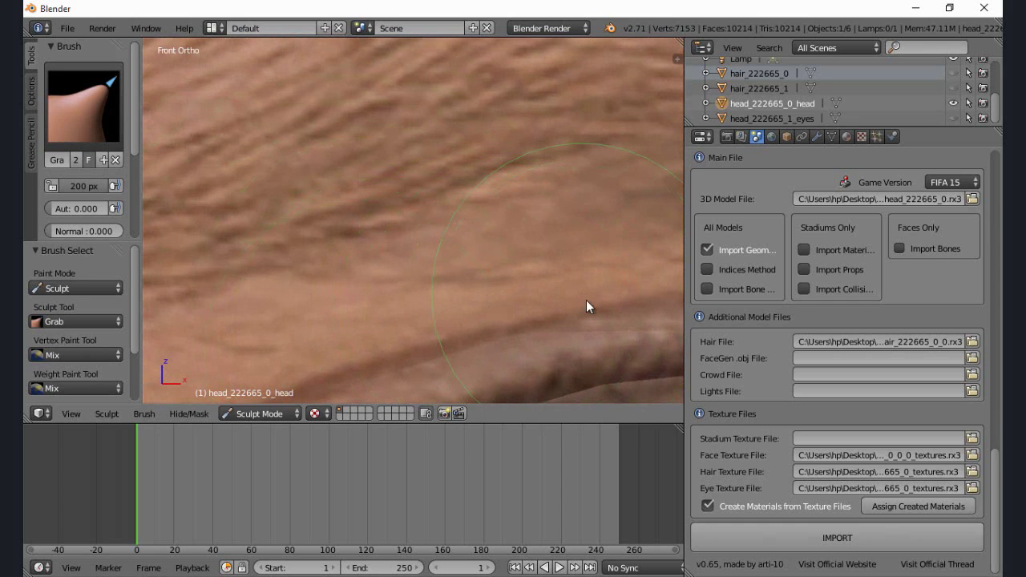
shift+middle_drag(585, 299, 411, 306)
mouse_move(553, 319)
mouse_down()
mouse_move(555, 278)
mouse_move(577, 289)
mouse_up()
shift+middle_drag(675, 317, 510, 328)
drag(524, 328, 532, 302)
Step: Smooth the reshaped upper eyelid of the -X eye with the Smooth brush and return to the Grab brush
key(s)
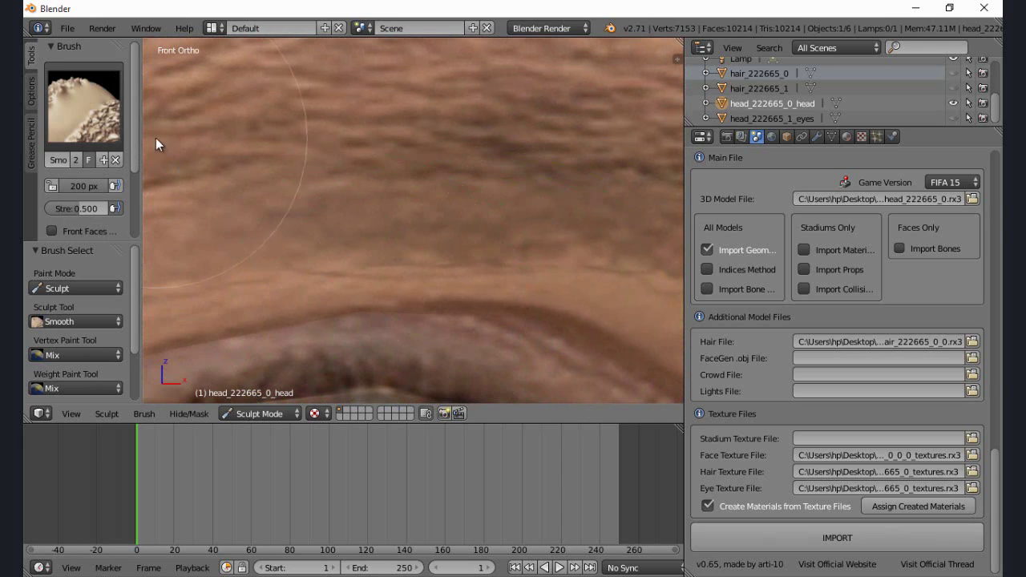
click(356, 299)
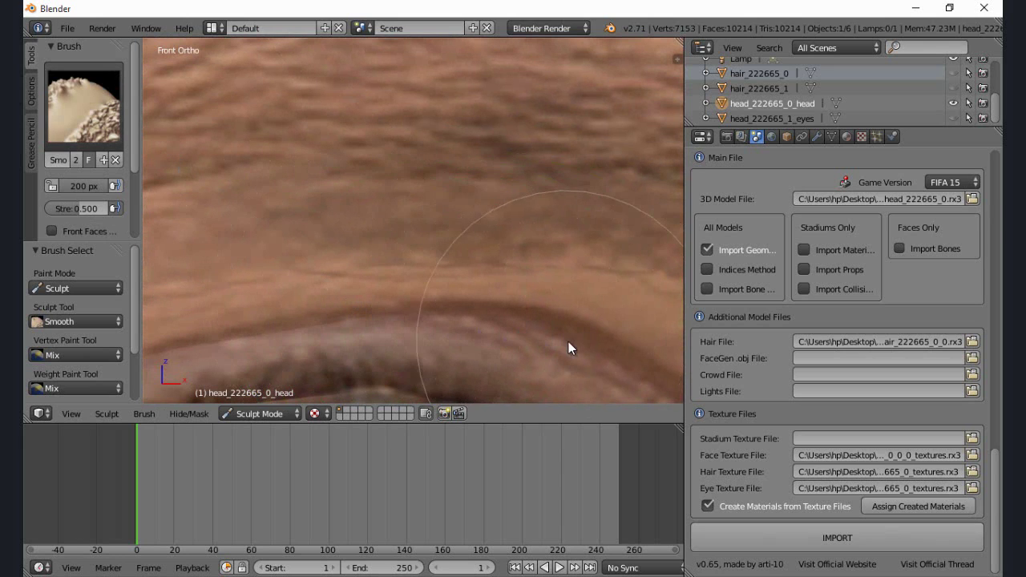
key(g)
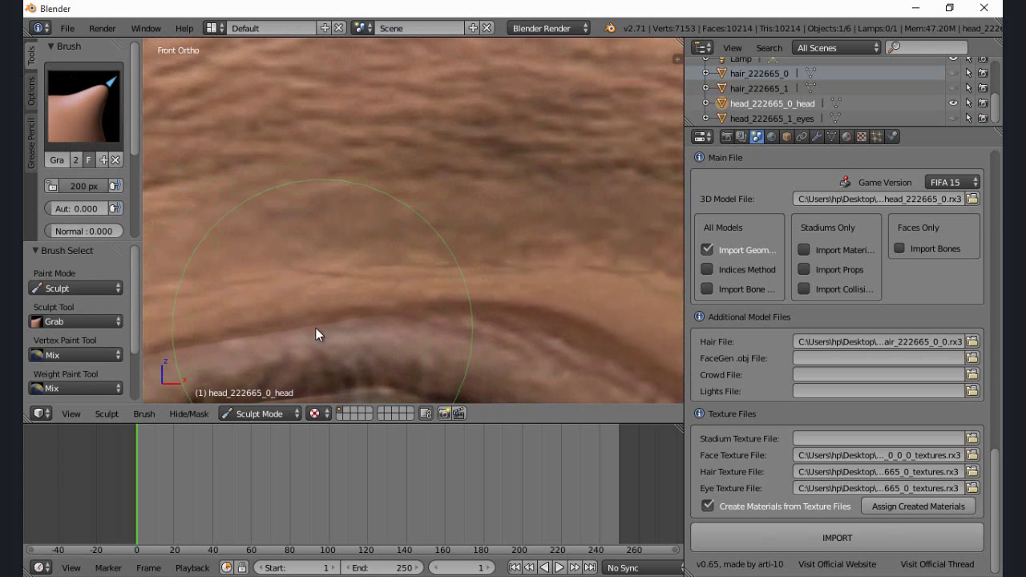
Step: Examine the lips and both mouth corners against the photo
scroll(377, 341, down, 8)
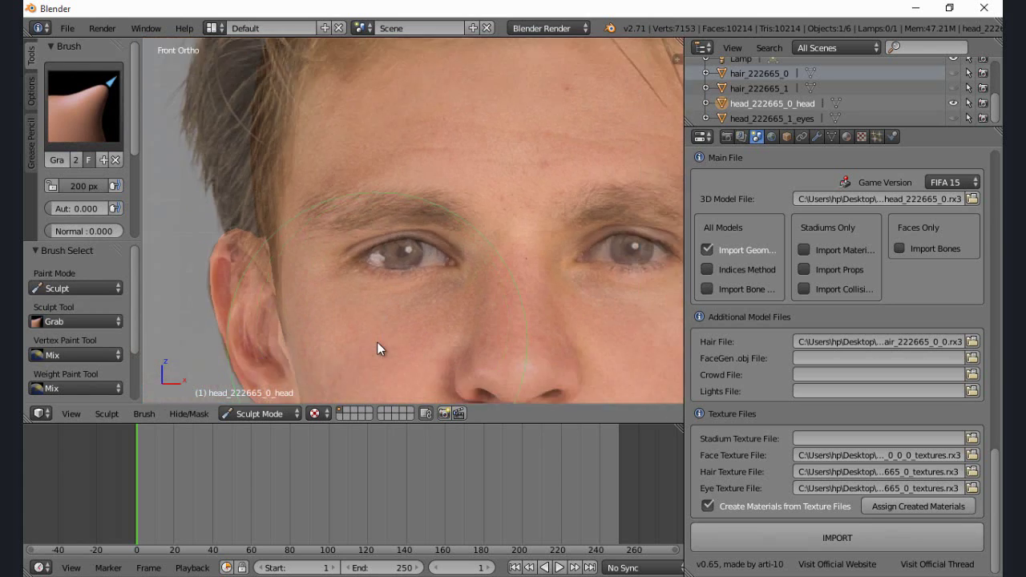
scroll(440, 319, up, 8)
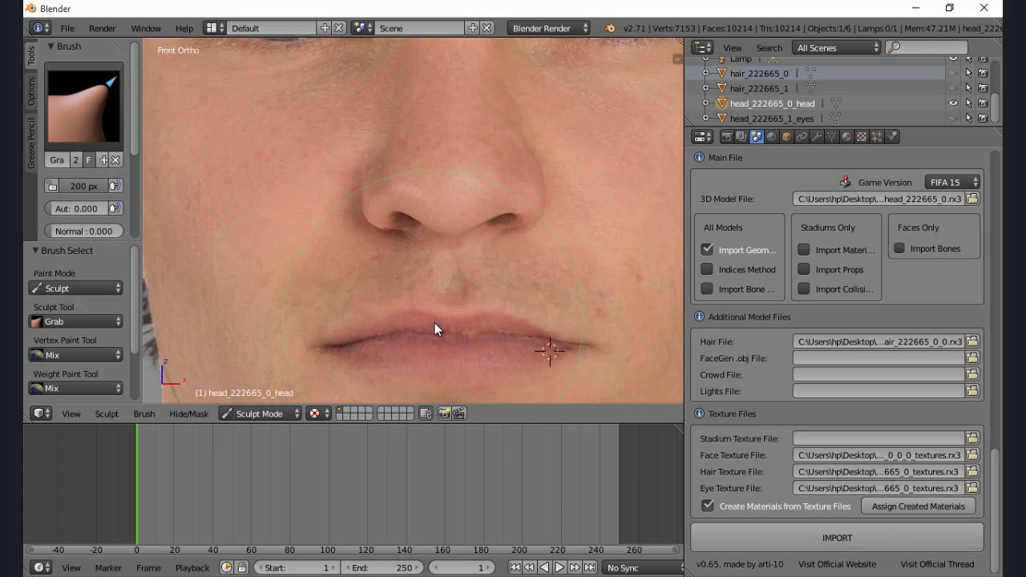
scroll(444, 236, up, 3)
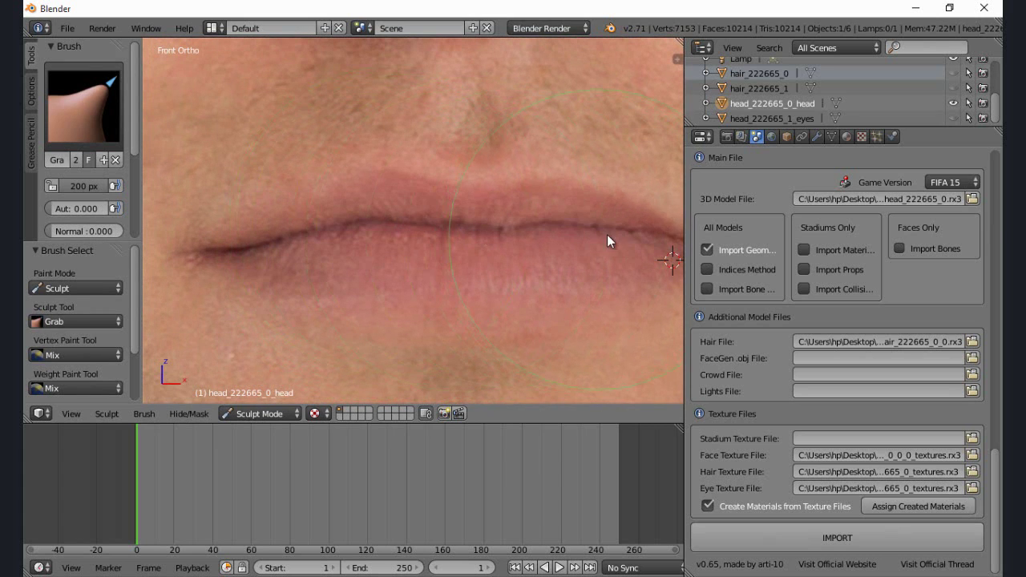
shift+middle_drag(609, 236, 489, 241)
scroll(570, 270, down, 3)
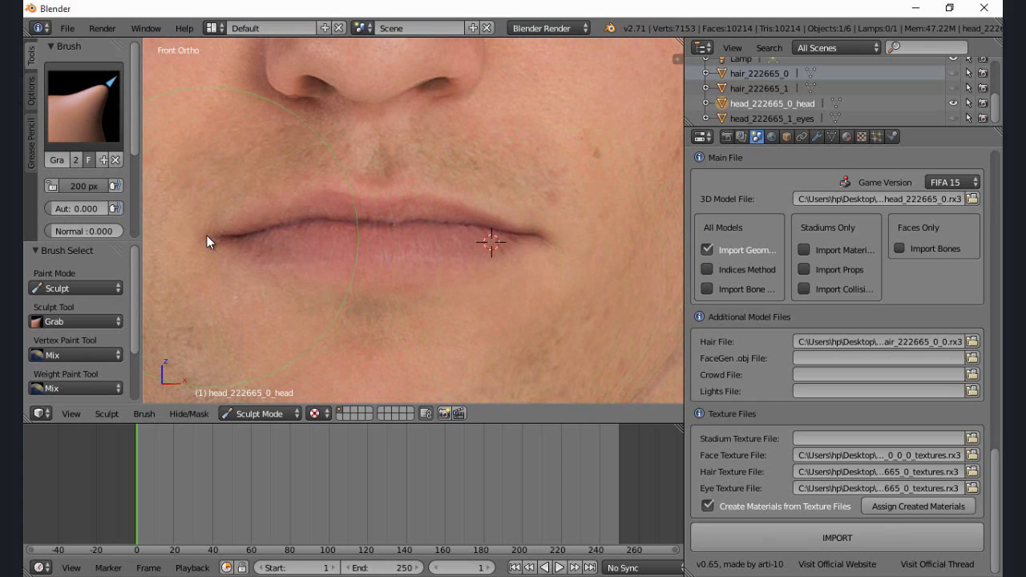
Step: Make the head_222665_1_eyes mesh visible and select it for comparison with the photo's eyes
scroll(422, 311, down, 6)
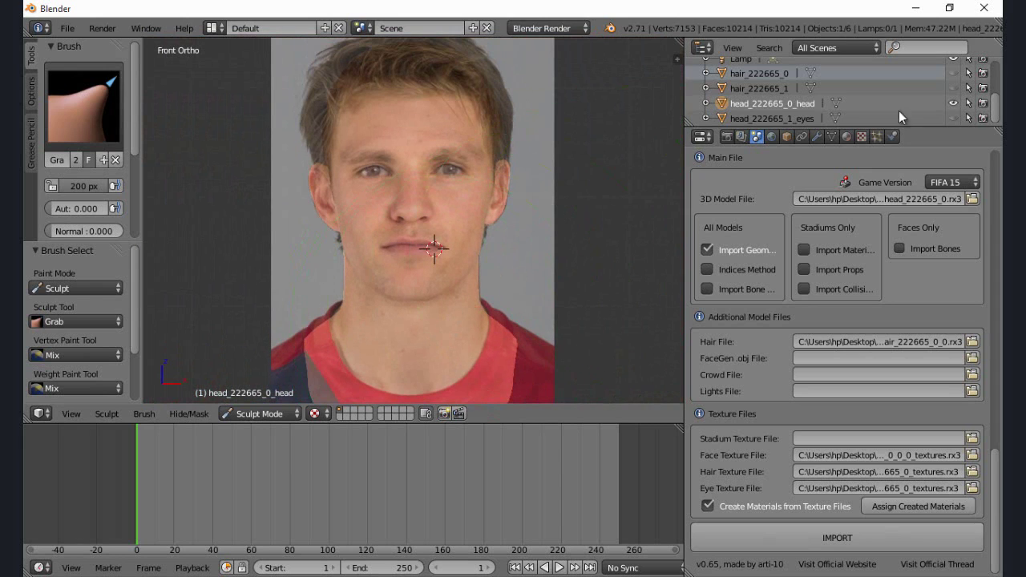
click(953, 118)
click(789, 120)
scroll(501, 183, up, 5)
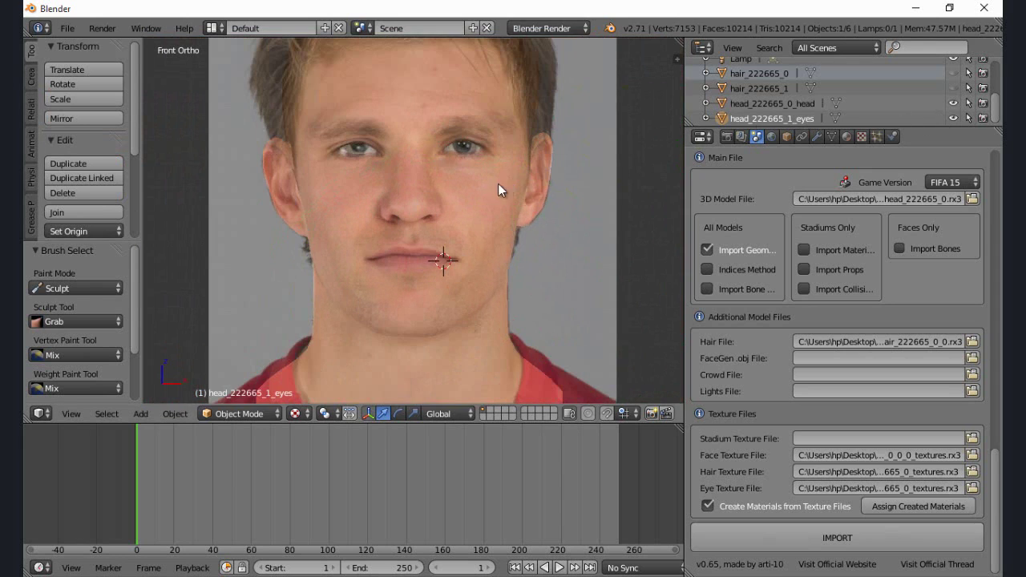